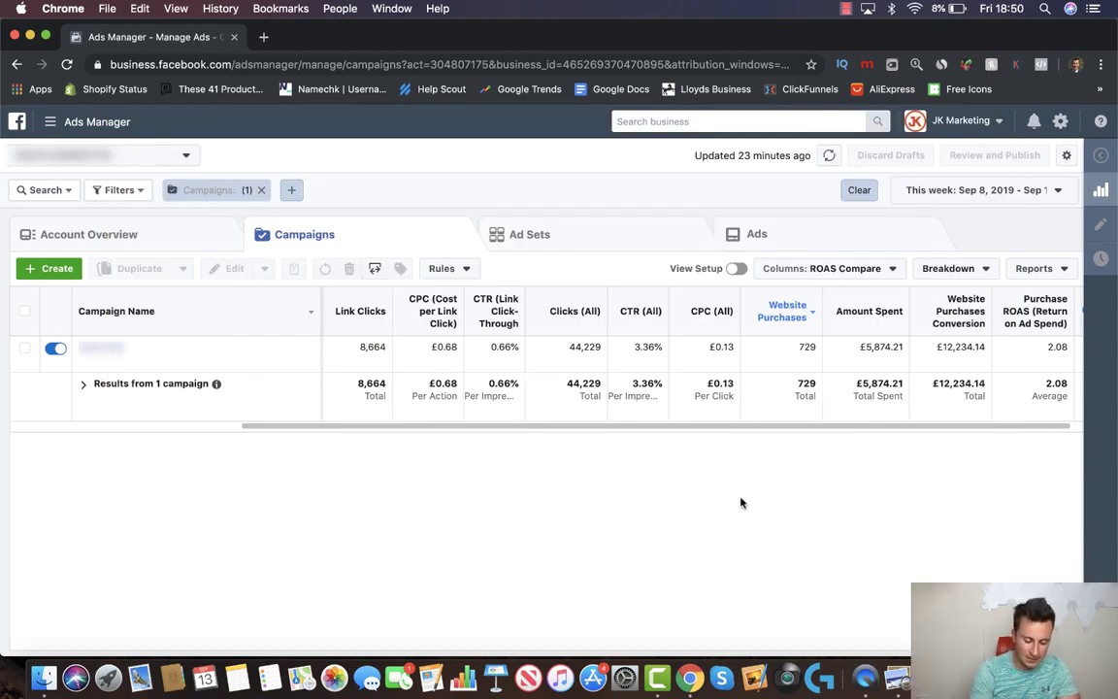
- Switch to QuickTime Player, play part of Cat Water Fountain.mp4 at reduced volume, and minimise the video and the Preview screenshot window
click(883, 670)
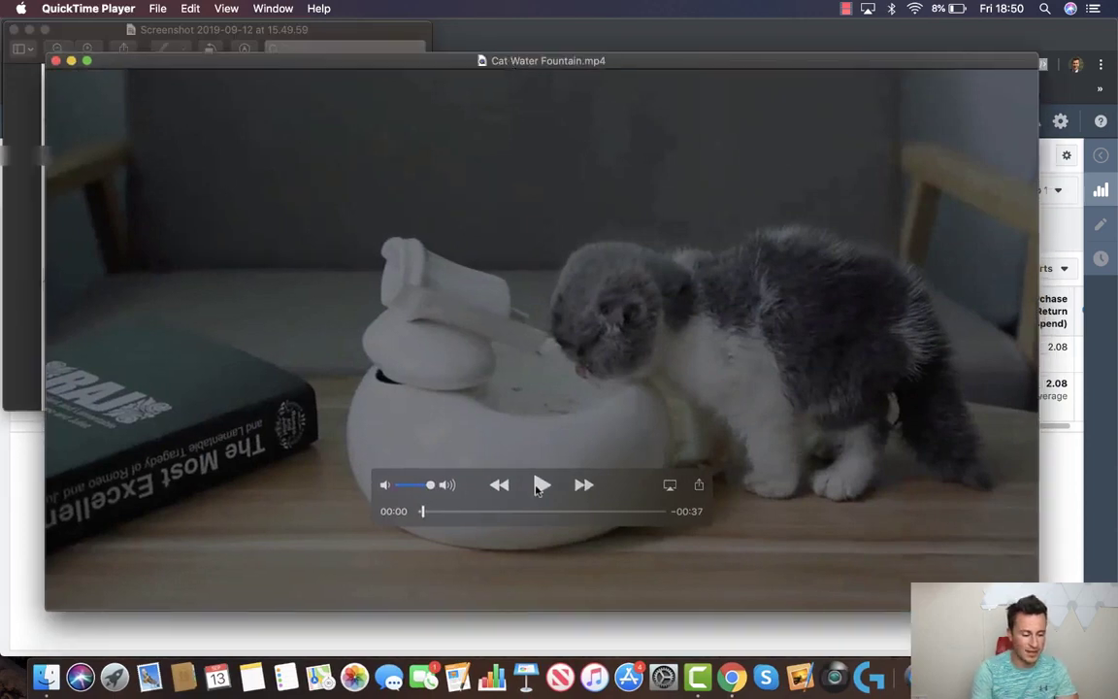
click(539, 485)
click(406, 486)
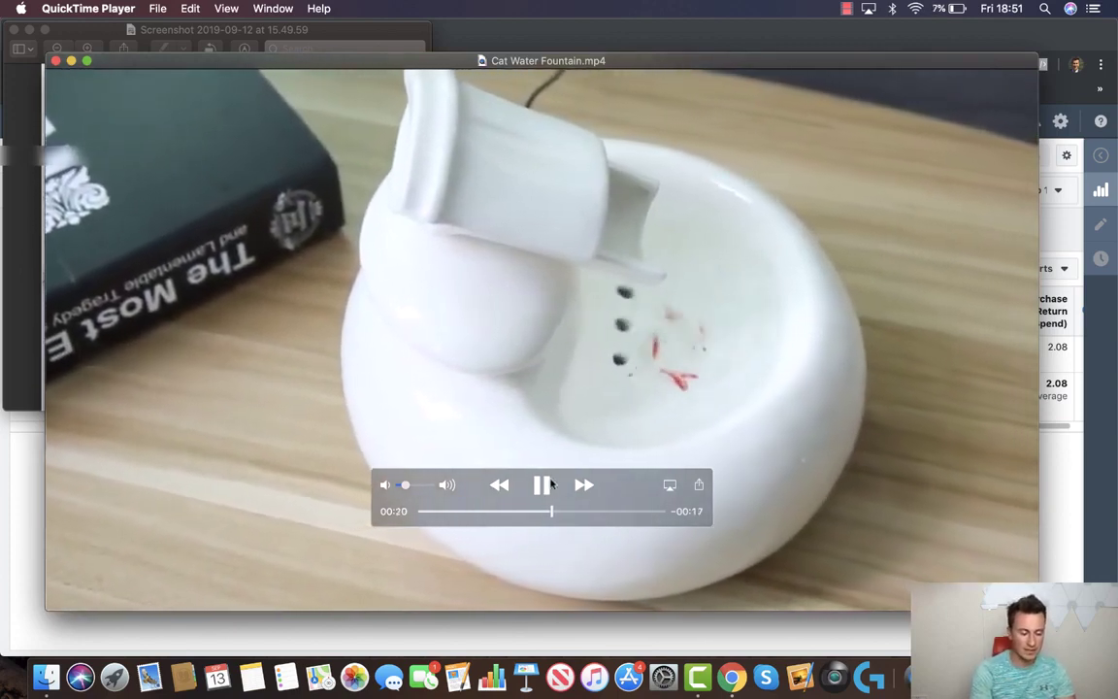
click(540, 484)
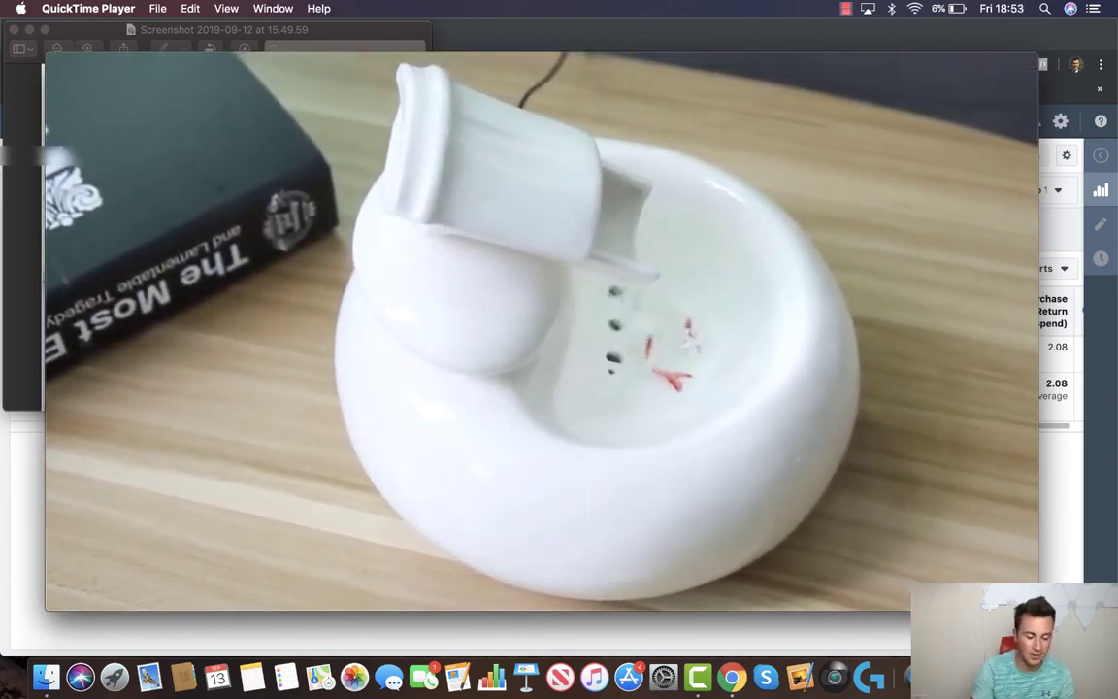
click(72, 57)
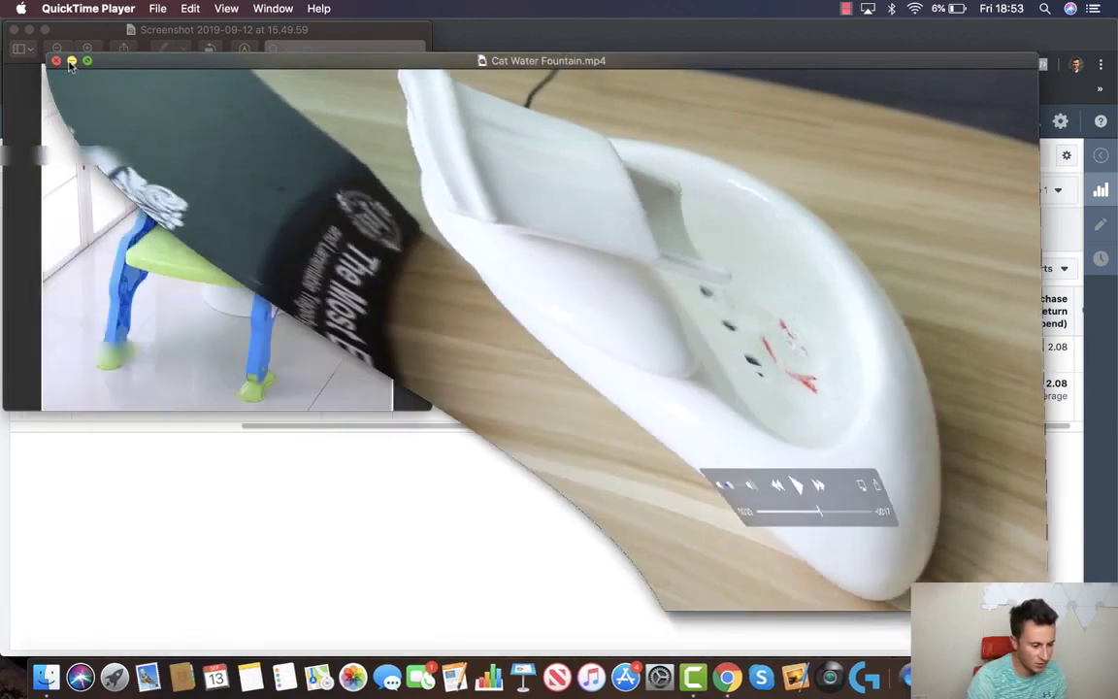
click(30, 31)
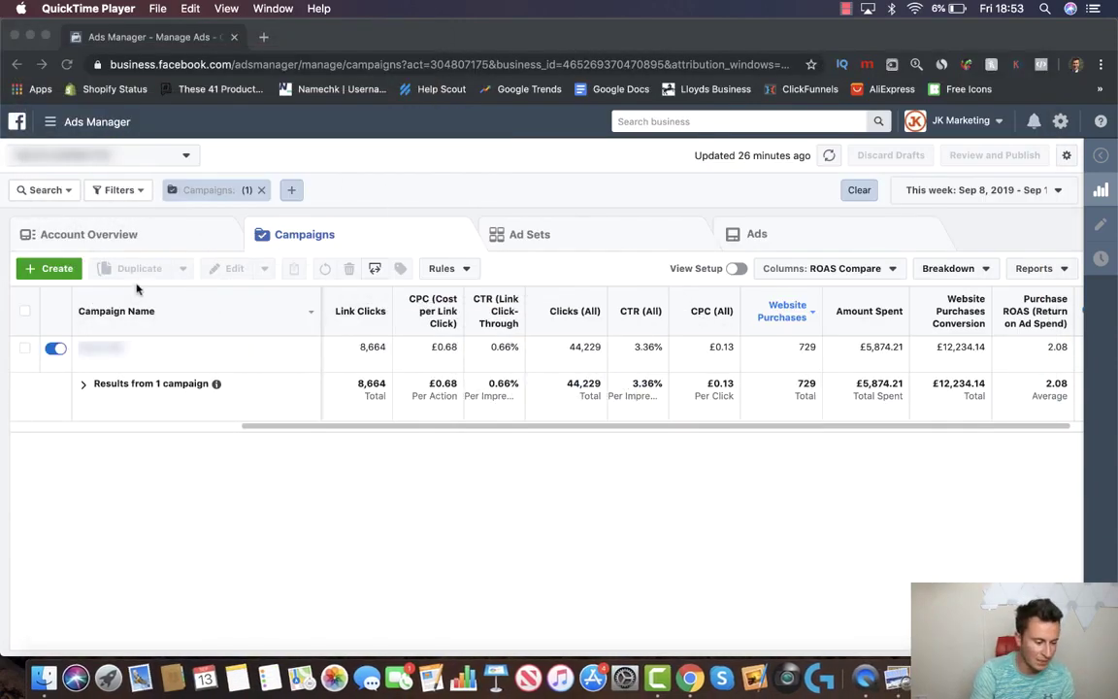
- Start creating a new campaign and switch it to a different ad account
click(59, 254)
click(51, 272)
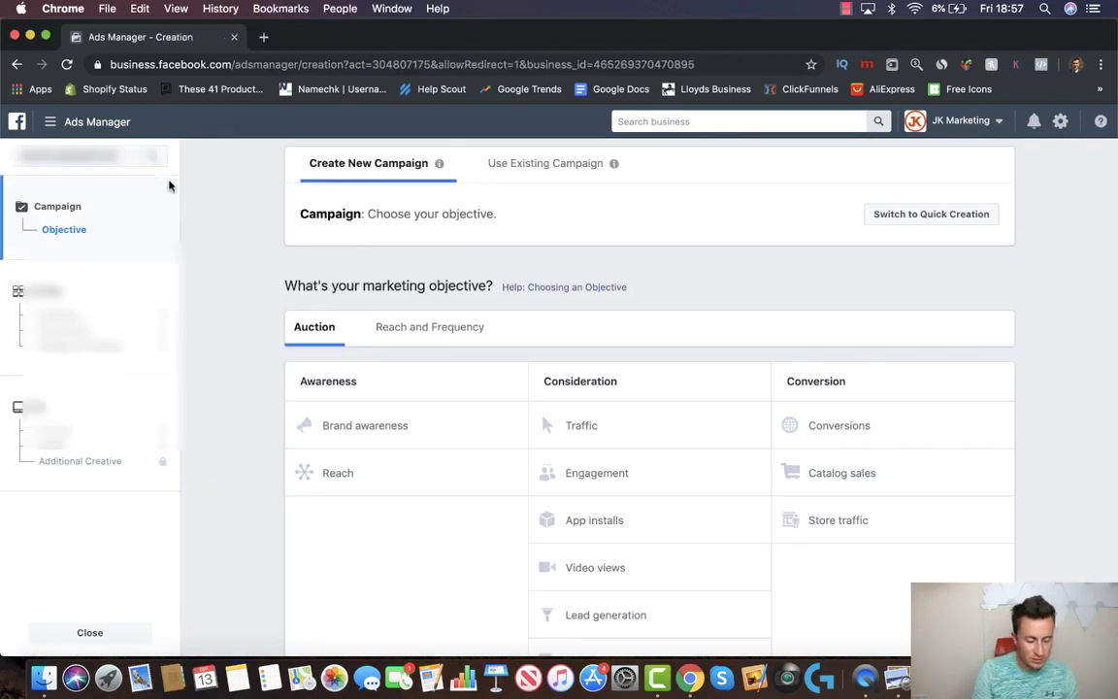
click(128, 155)
click(139, 253)
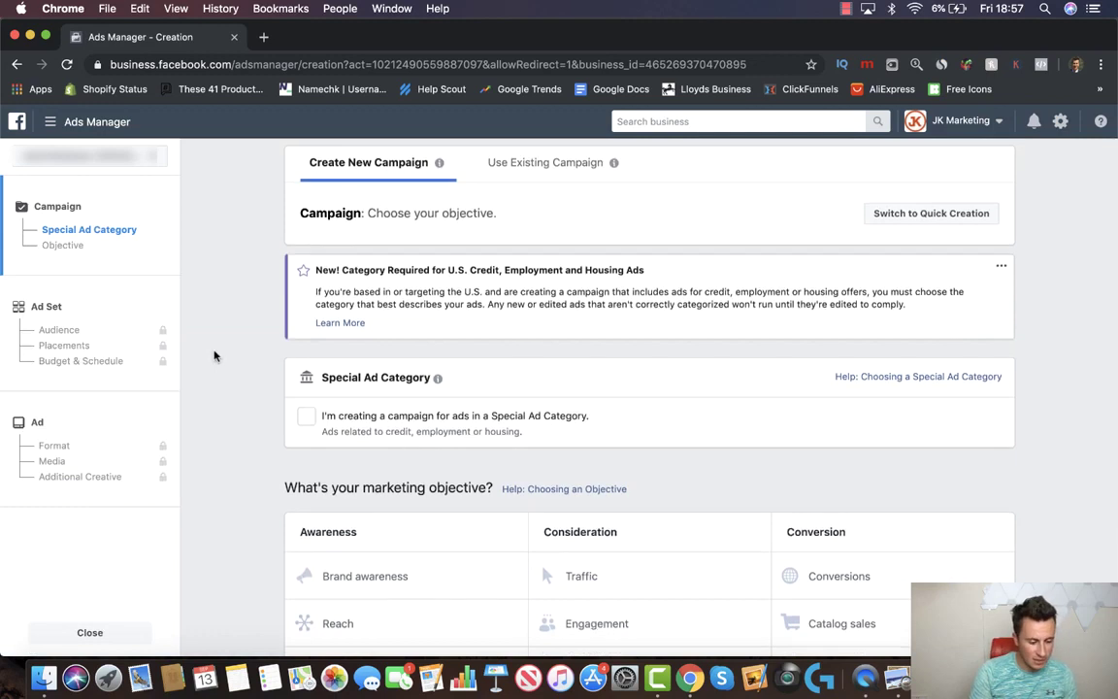
- Try the Engagement objective for the new campaign with Page likes as the engagement type
scroll(215, 356, down, 2)
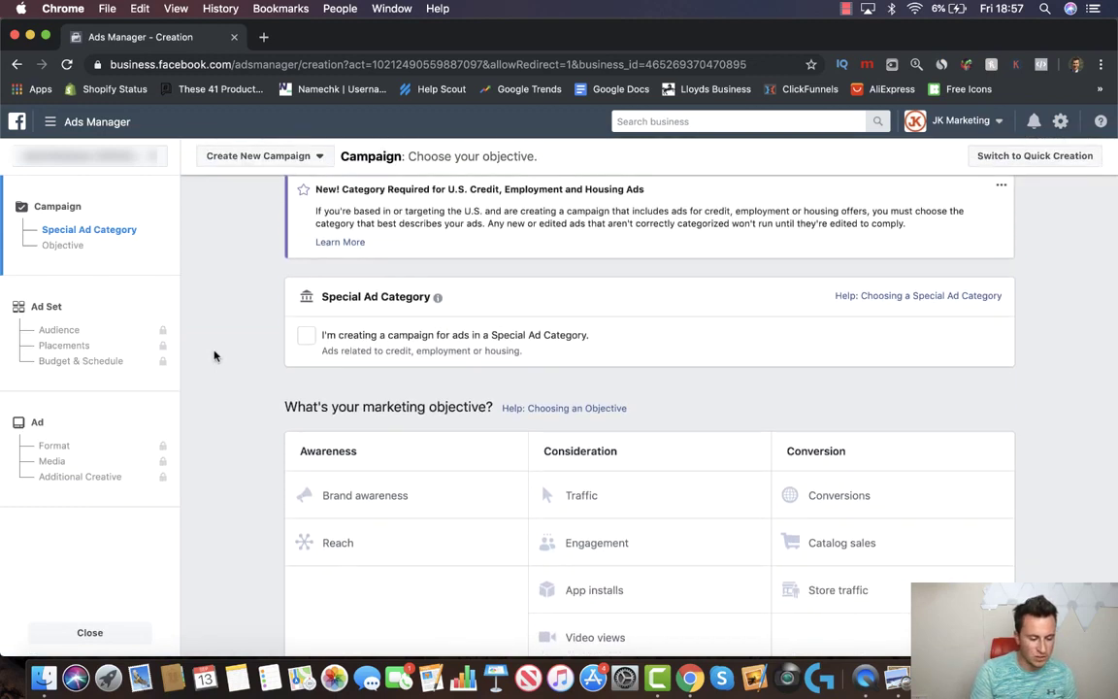
scroll(214, 356, down, 1)
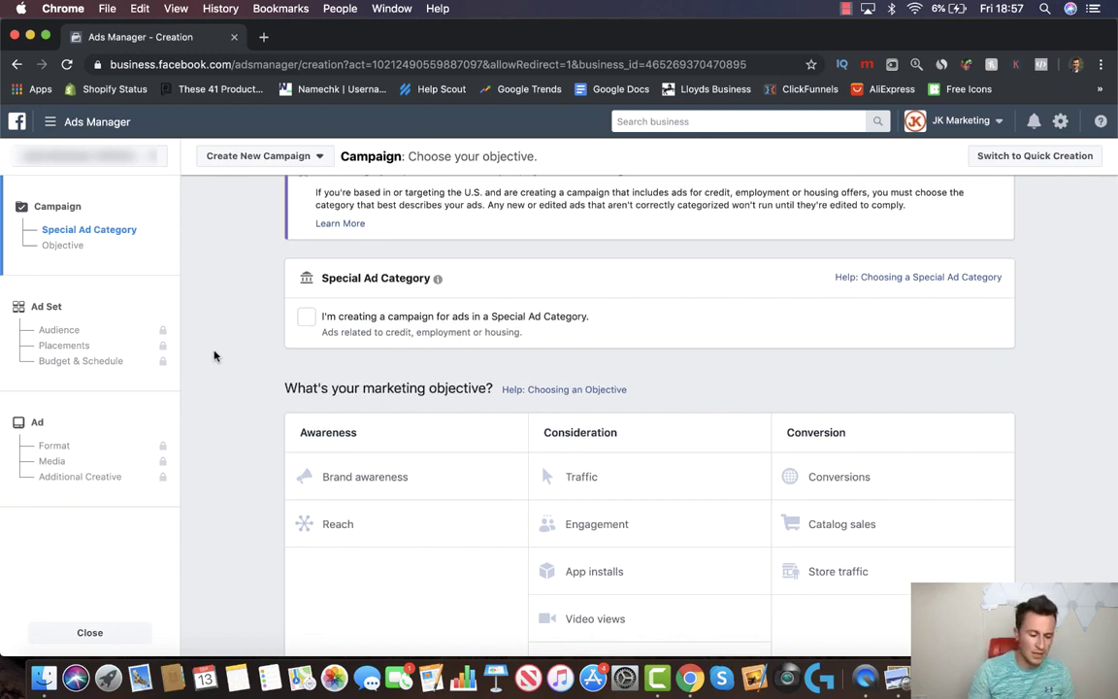
scroll(214, 356, down, 3)
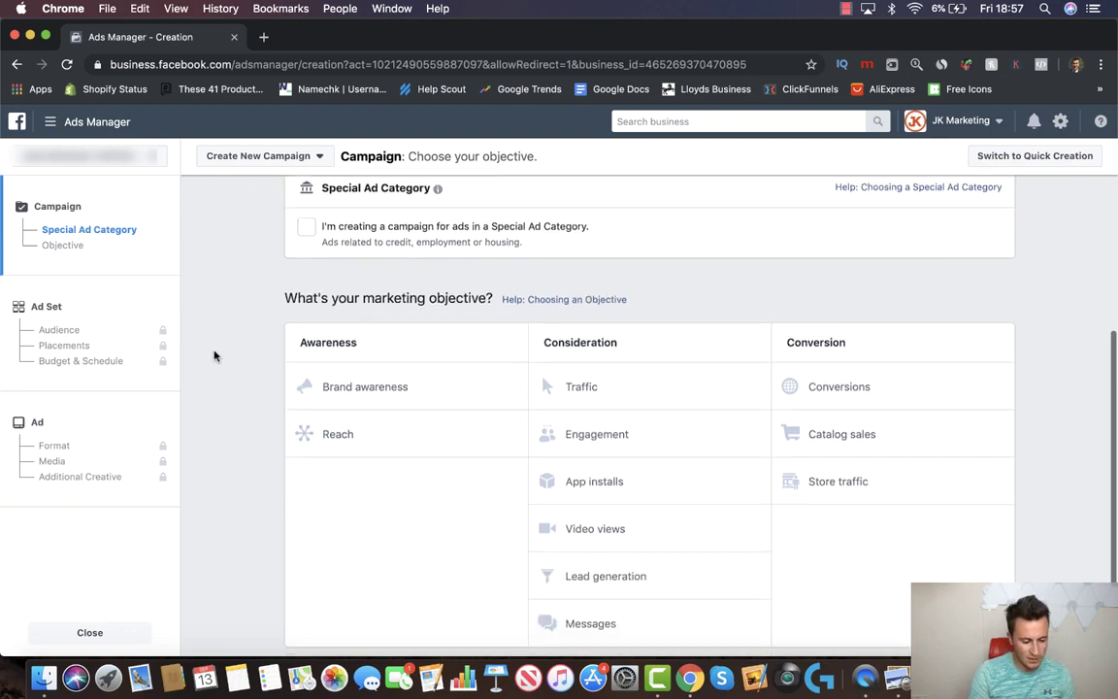
click(647, 436)
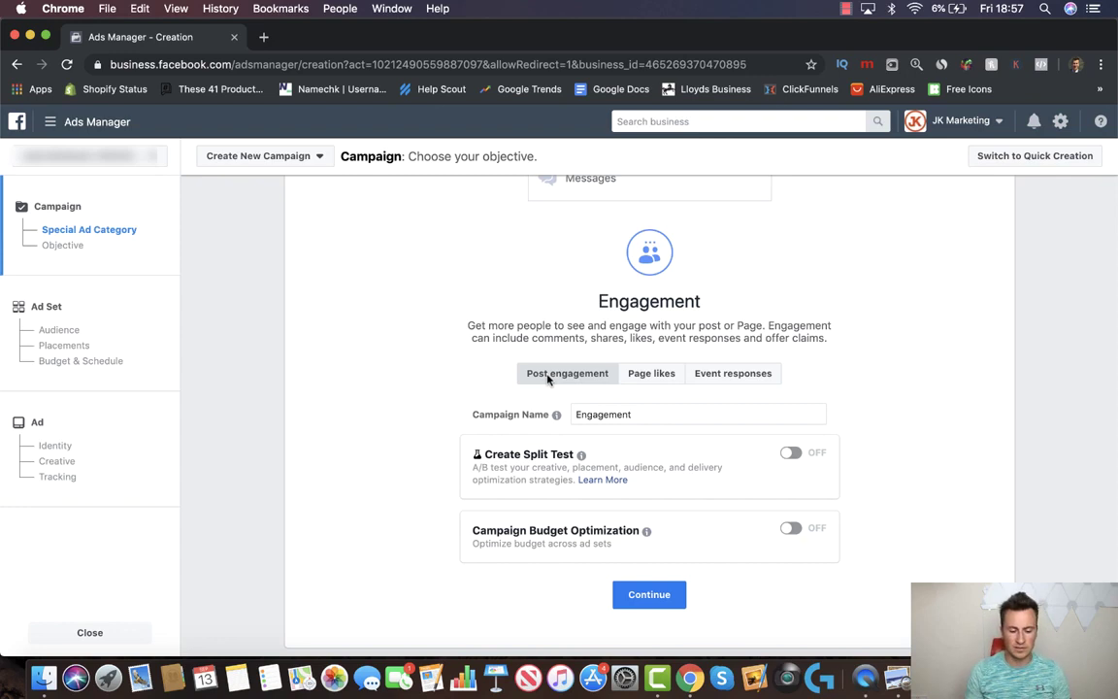
click(655, 375)
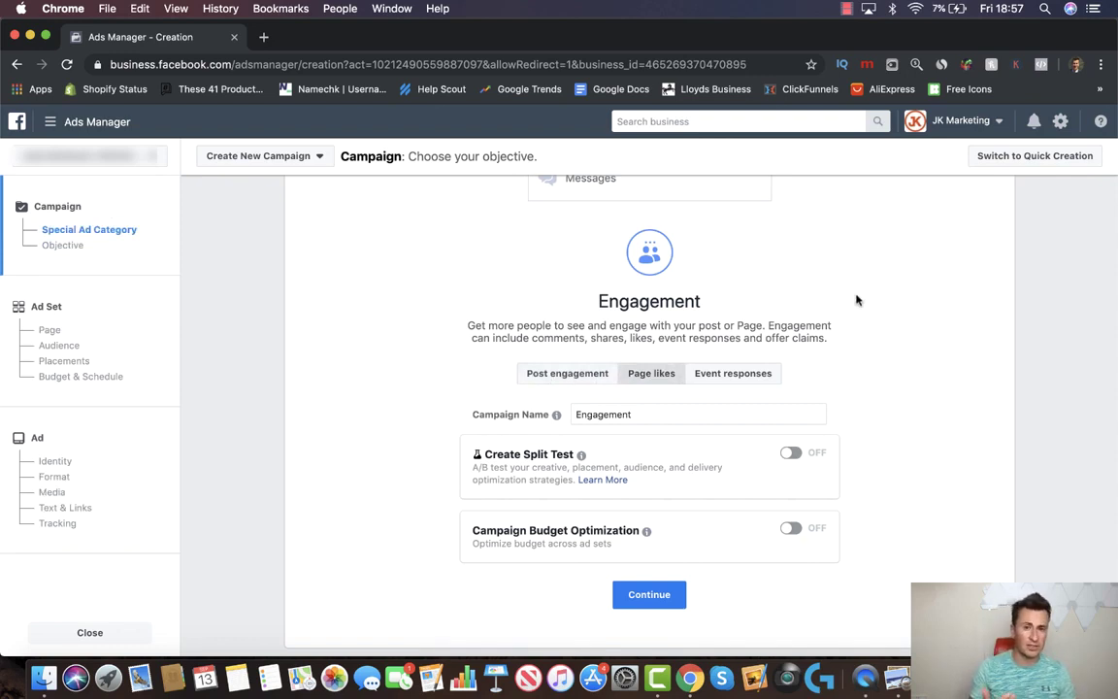
- Choose Conversions as the campaign's marketing objective
scroll(916, 327, up, 5)
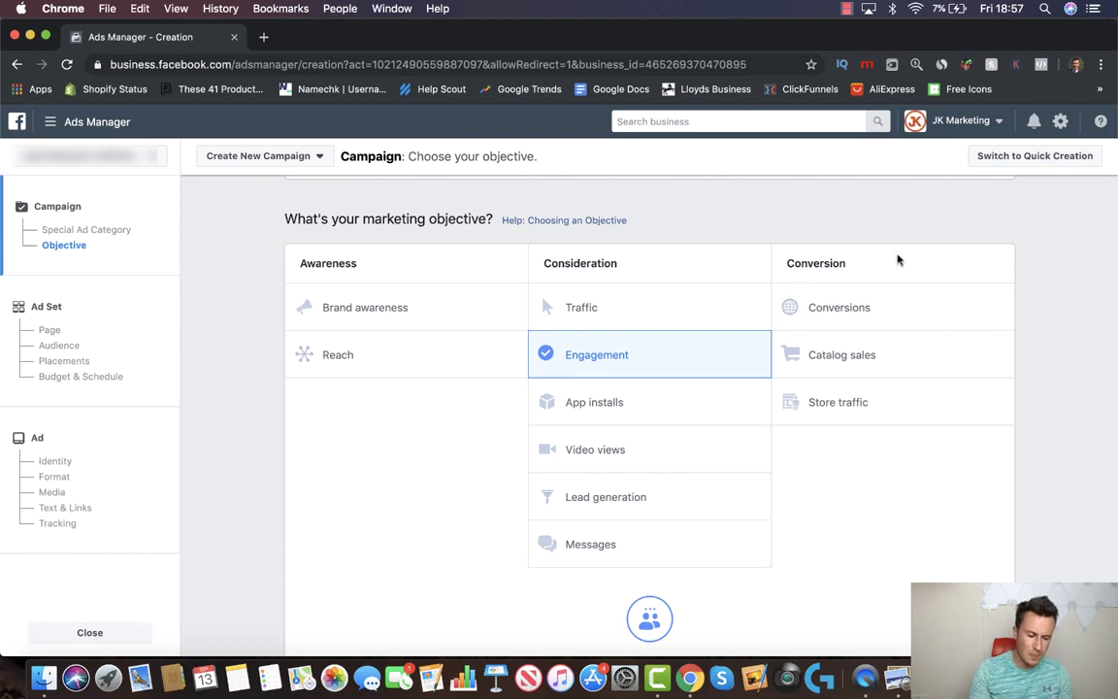
click(871, 313)
scroll(1001, 265, up, 3)
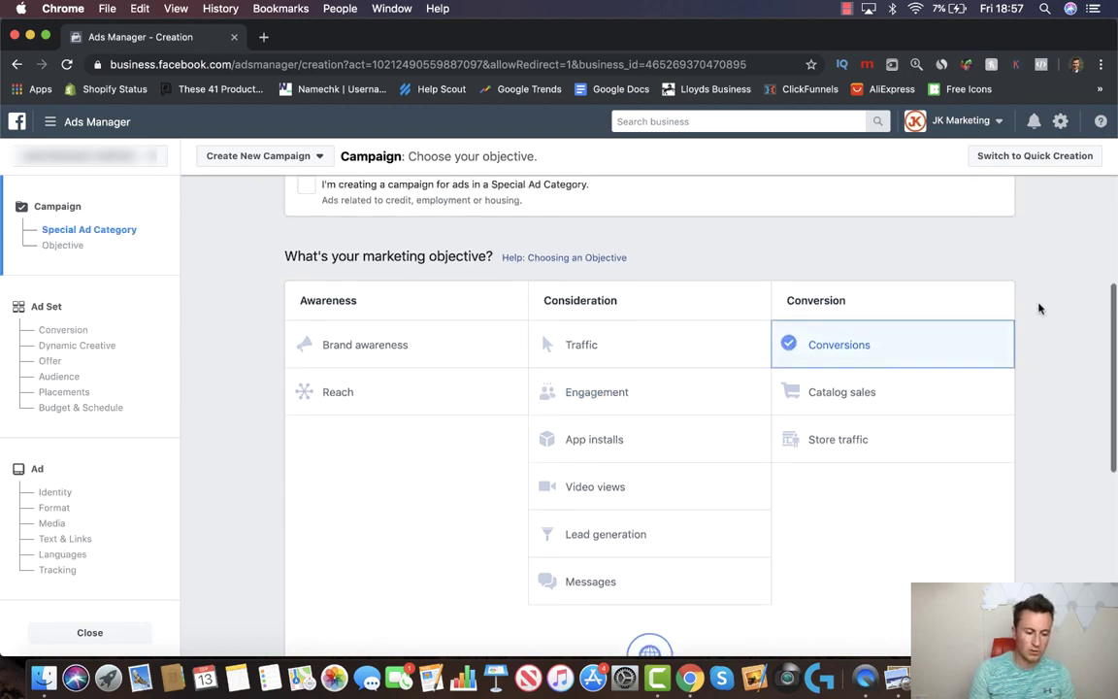
- Name the campaign Cat Fountain, leave split testing and budget optimization off, and continue to the ad set setup
scroll(1039, 309, down, 3)
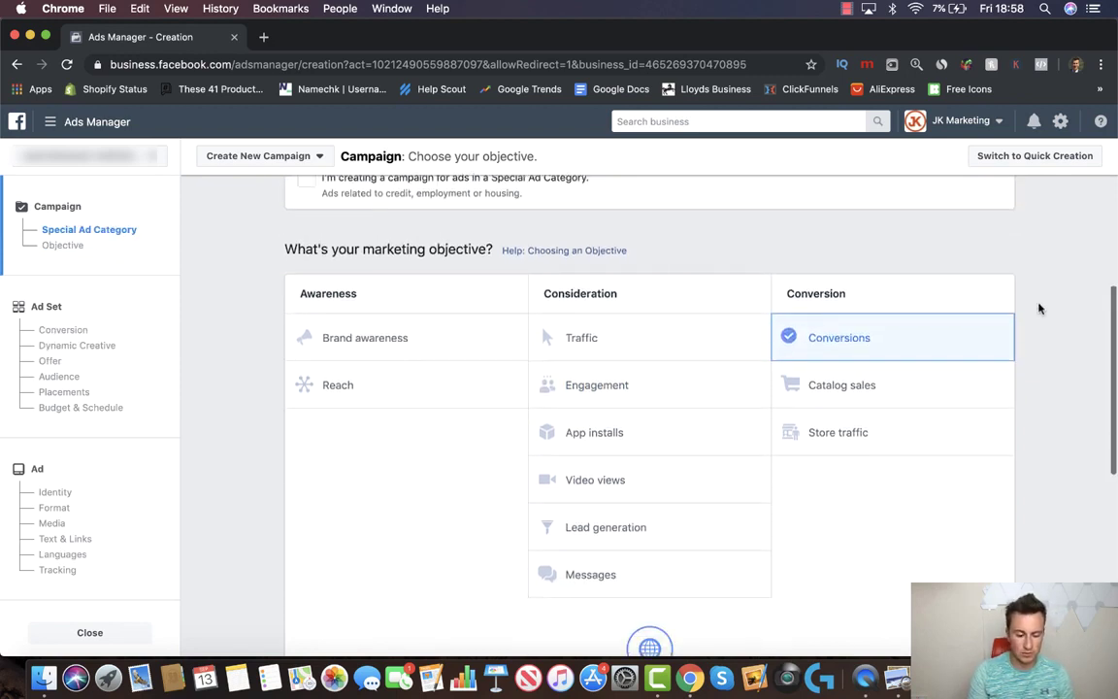
scroll(1039, 307, down, 5)
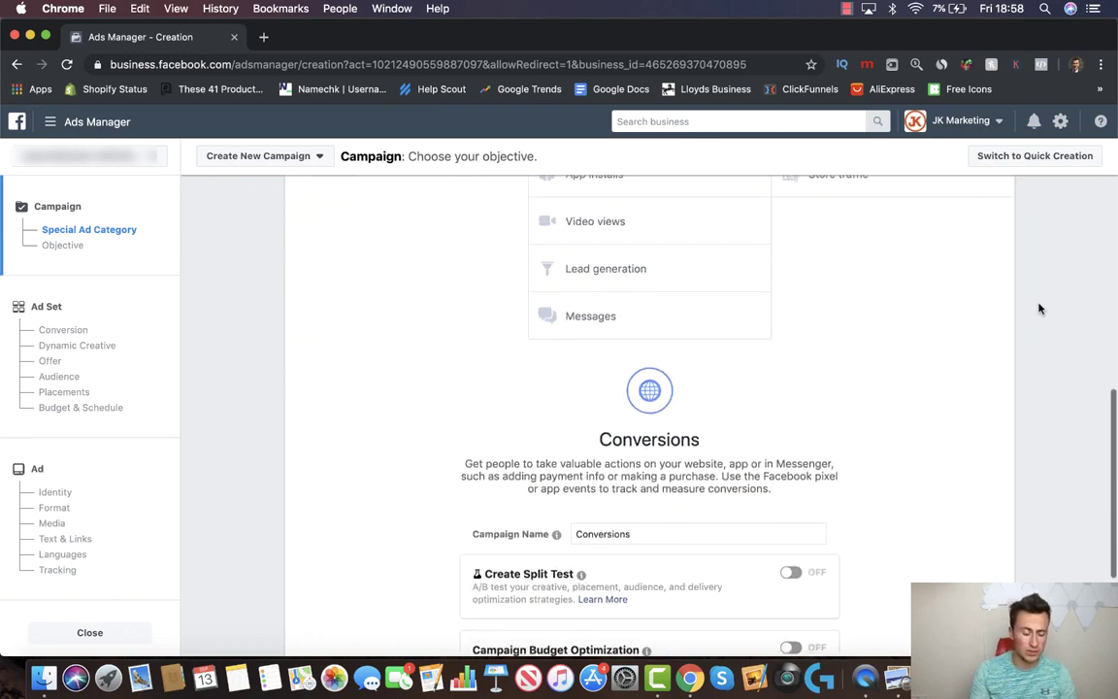
double_click(692, 363)
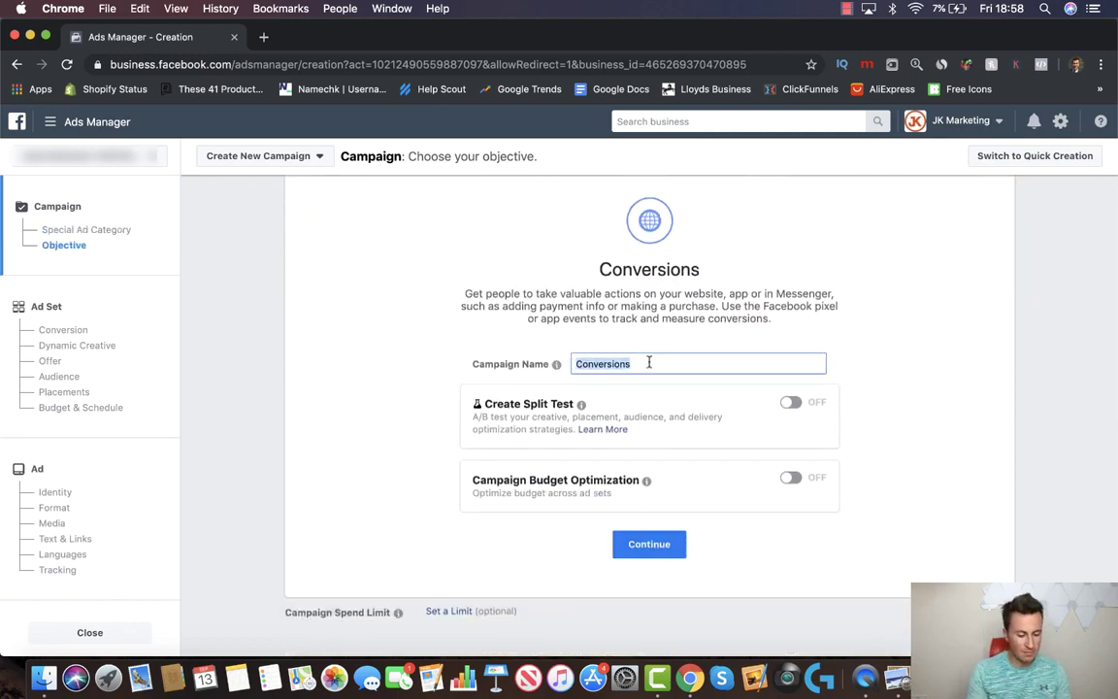
text(Cat)
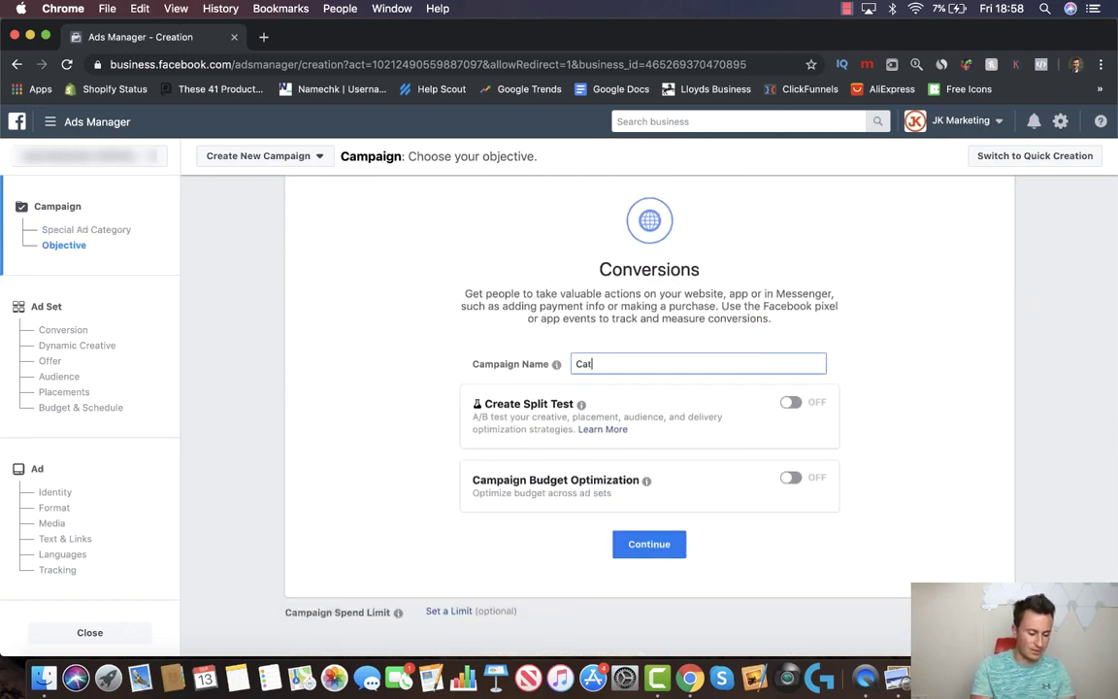
text( Fountain)
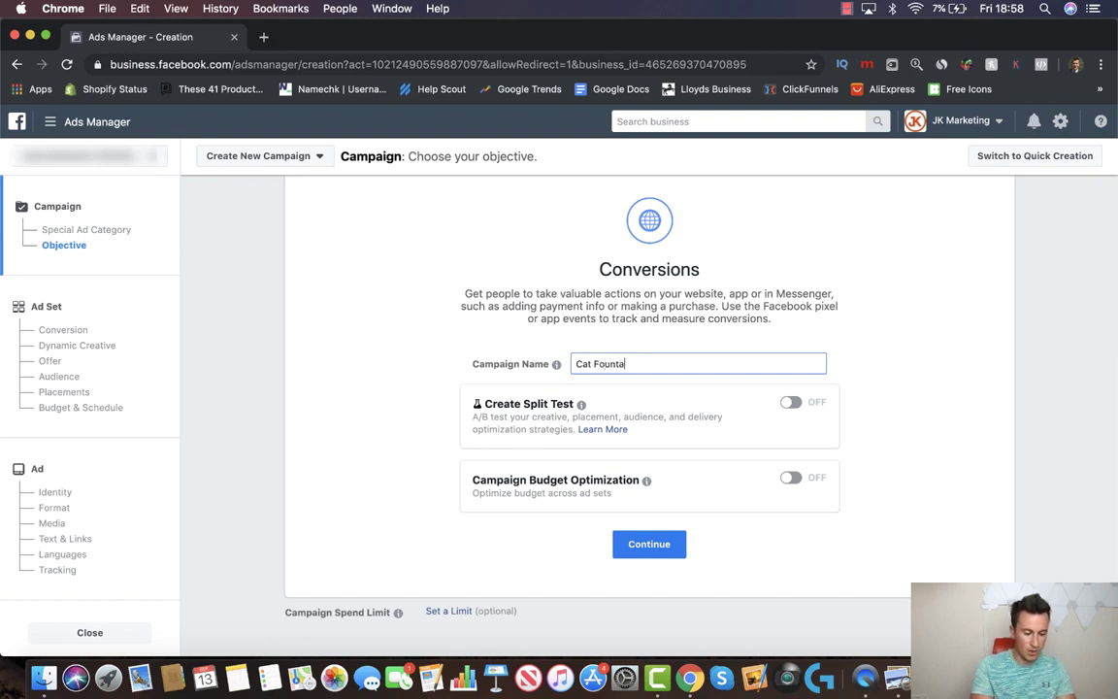
click(888, 316)
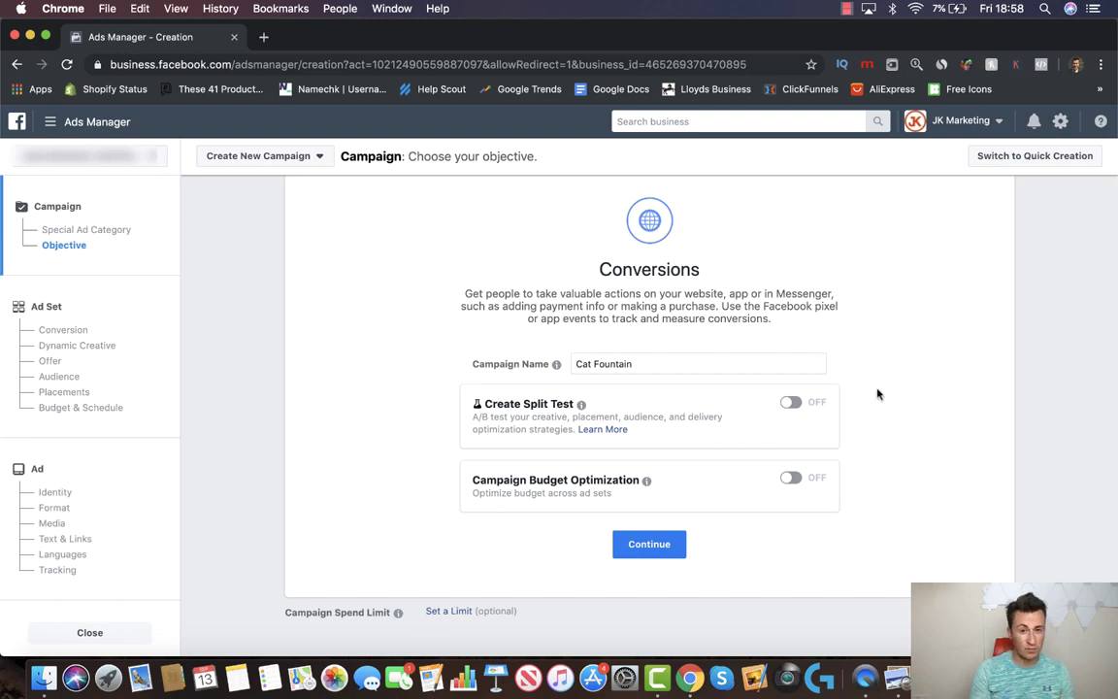
scroll(877, 394, down, 1)
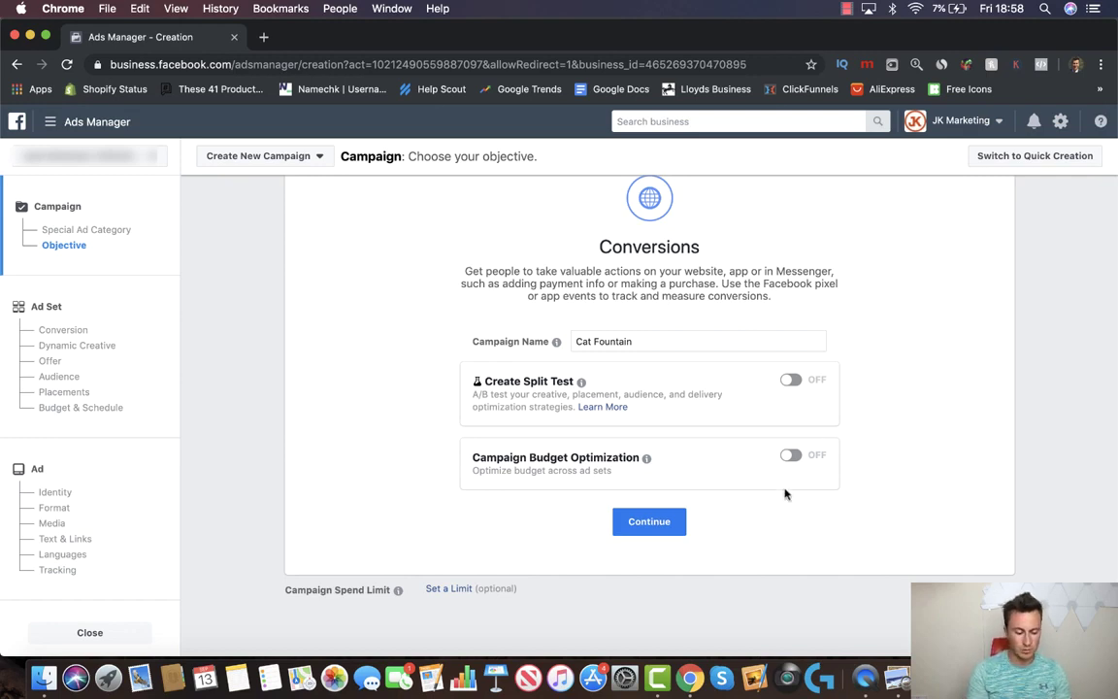
click(657, 527)
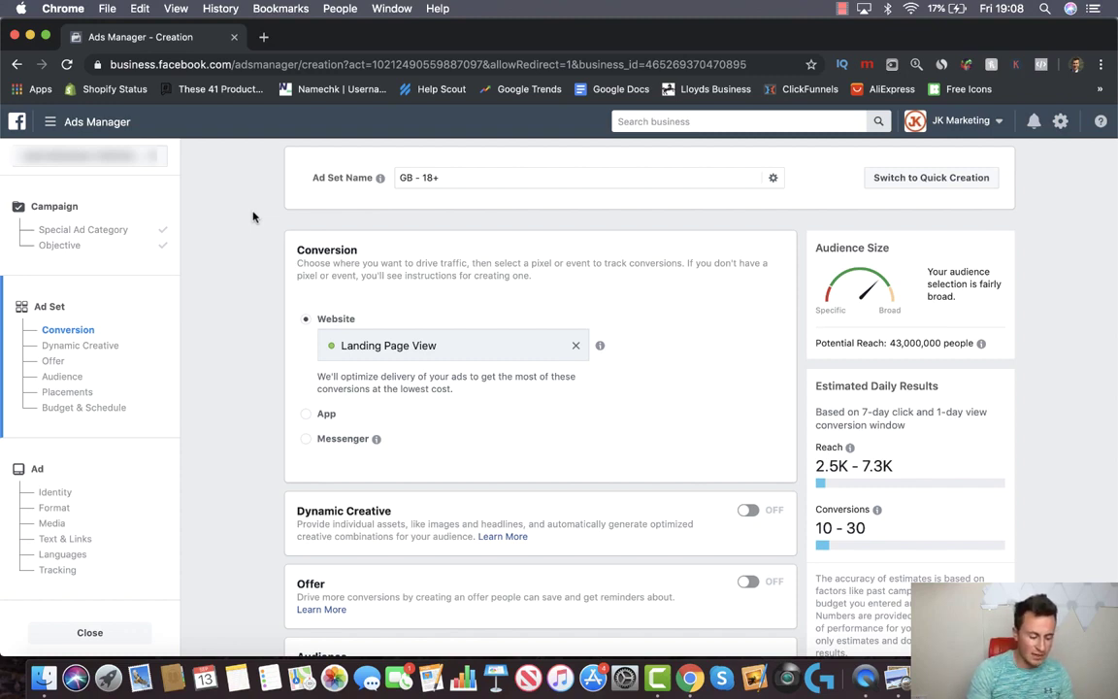
- Replace the ad set's website conversion event with Purchase
scroll(258, 271, down, 1)
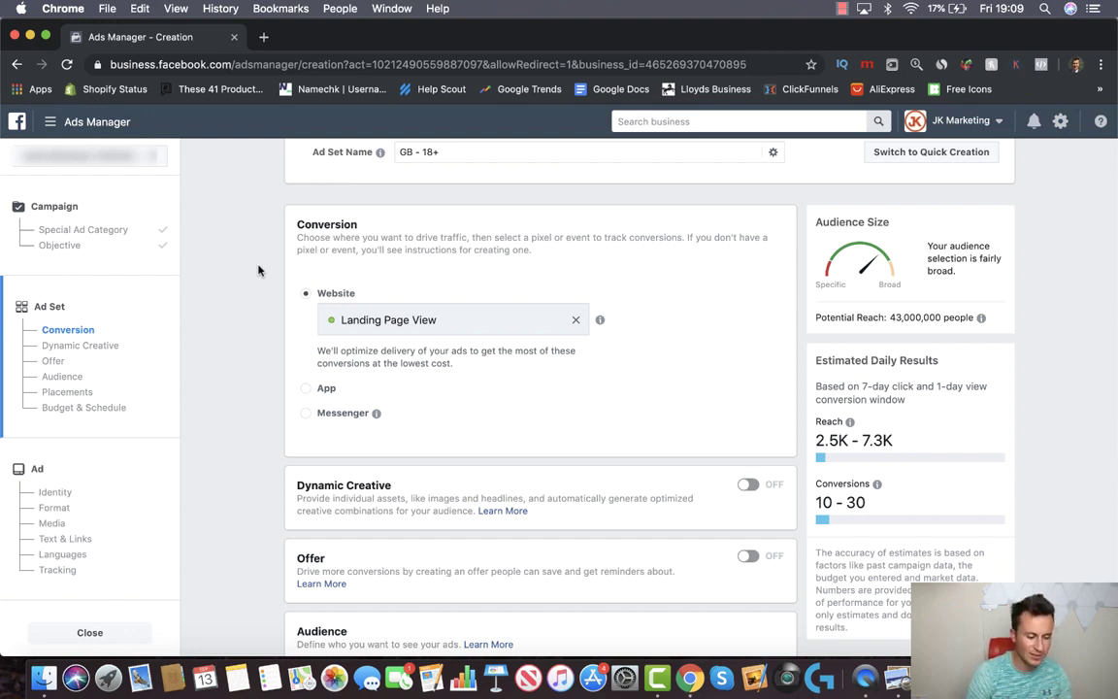
scroll(258, 271, down, 1)
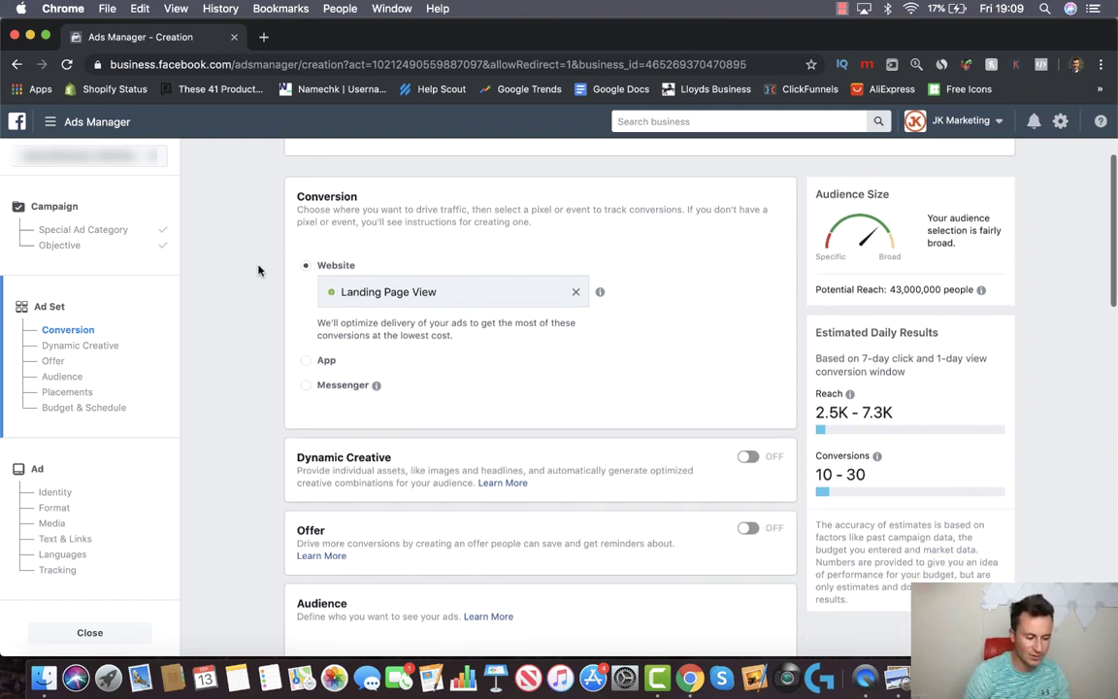
click(577, 295)
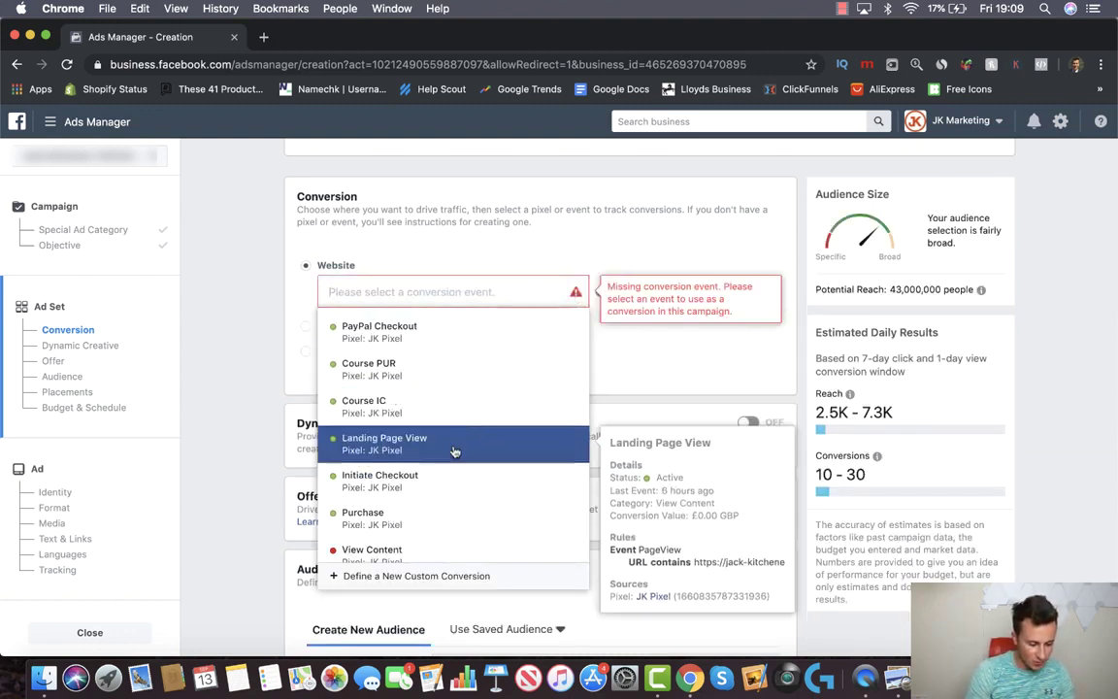
click(433, 517)
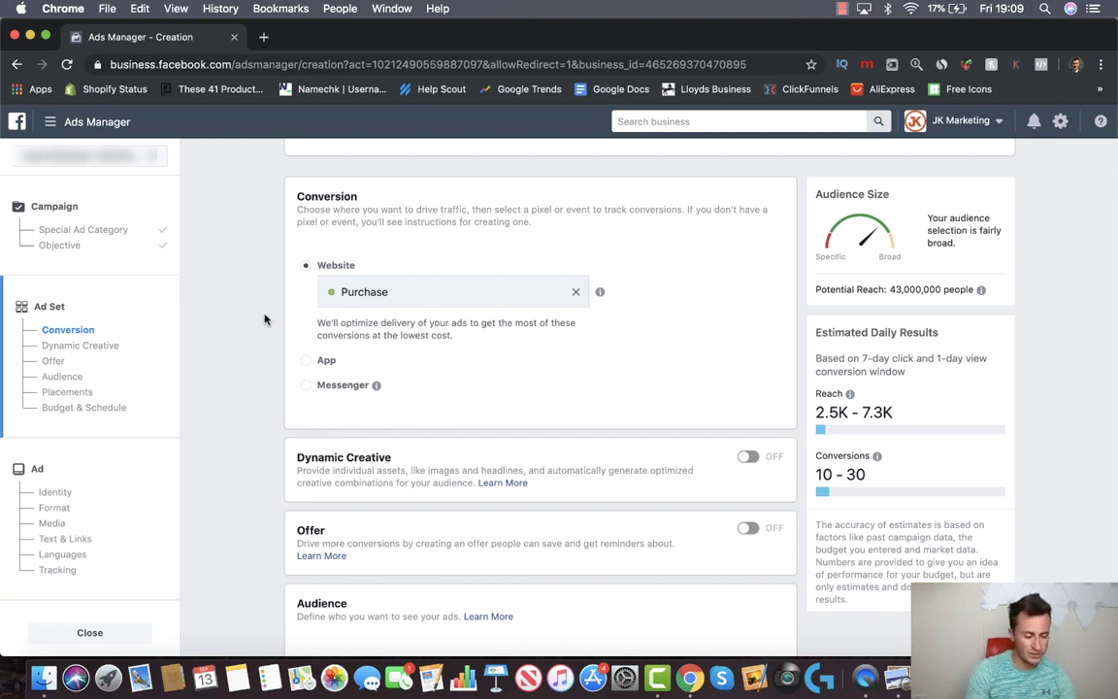
- Examine the ad set's audience options for location, age, gender and detailed targeting, briefly viewing the child's toilet ladder screenshot in Preview
scroll(264, 319, down, 5)
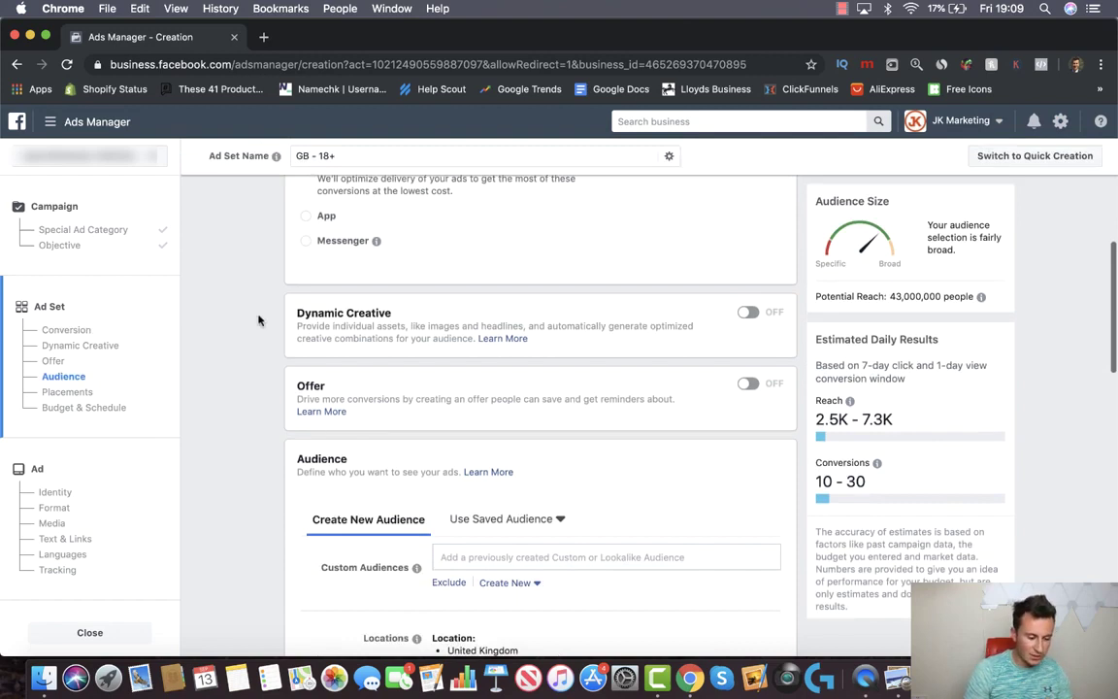
scroll(251, 349, down, 5)
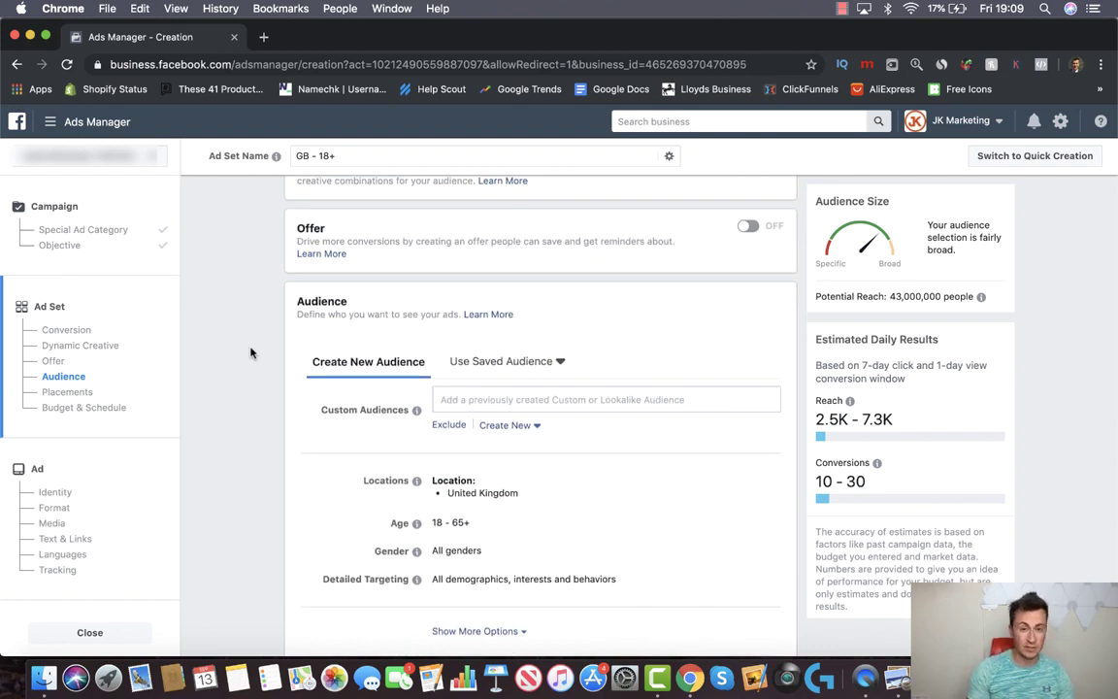
scroll(250, 352, down, 3)
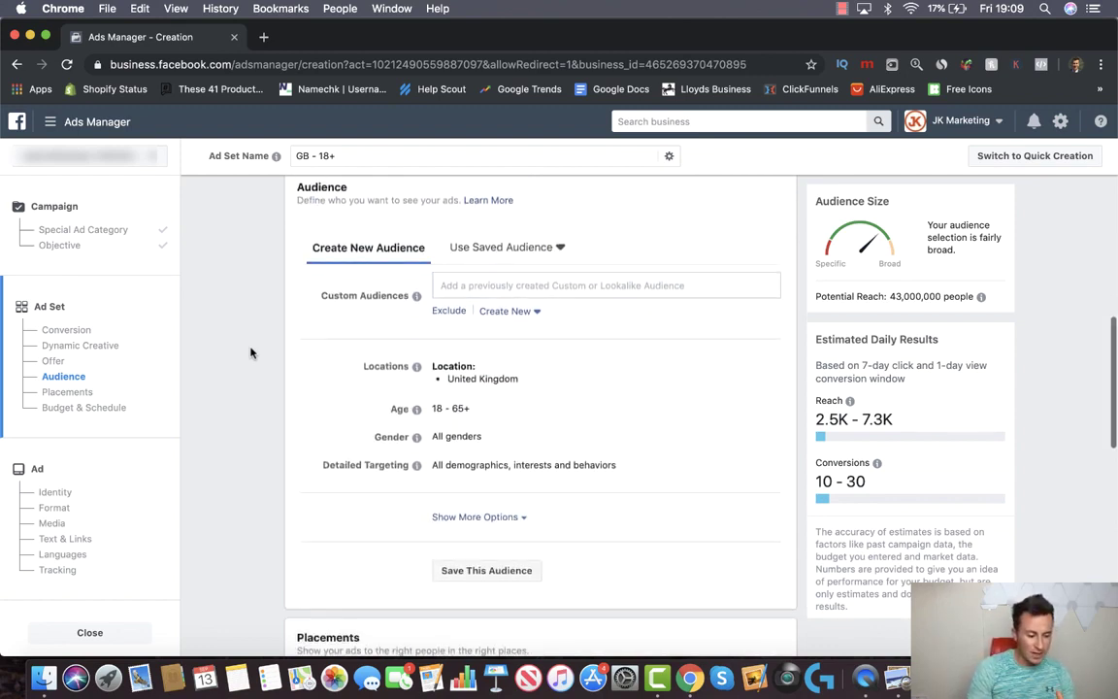
scroll(250, 352, down, 1)
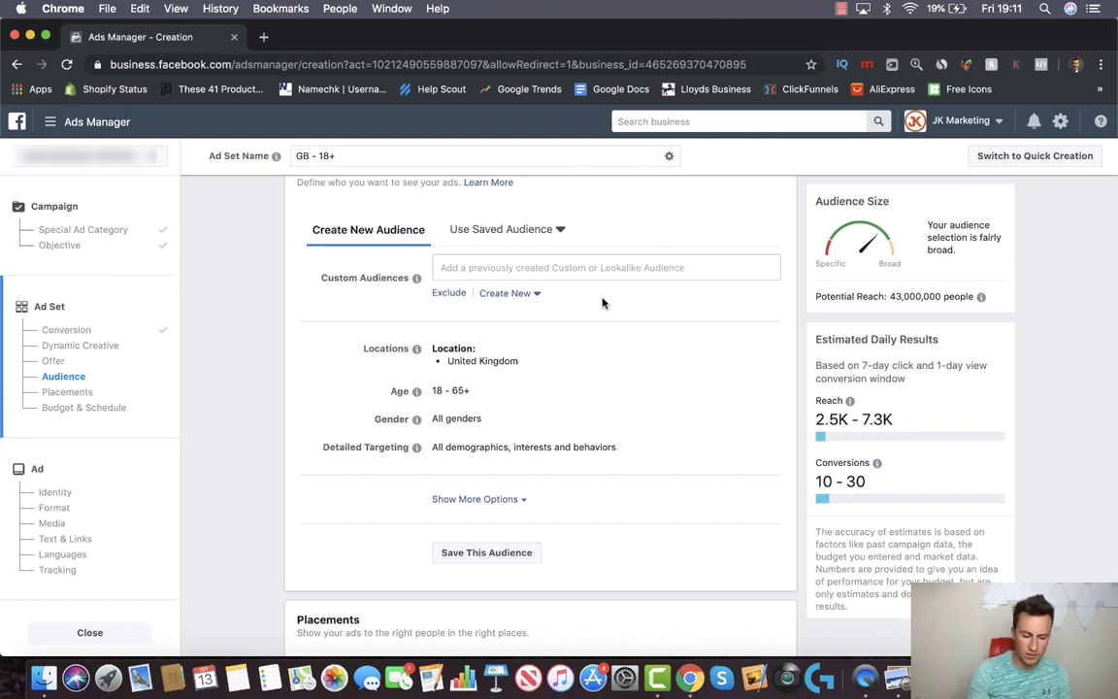
scroll(330, 309, down, 1)
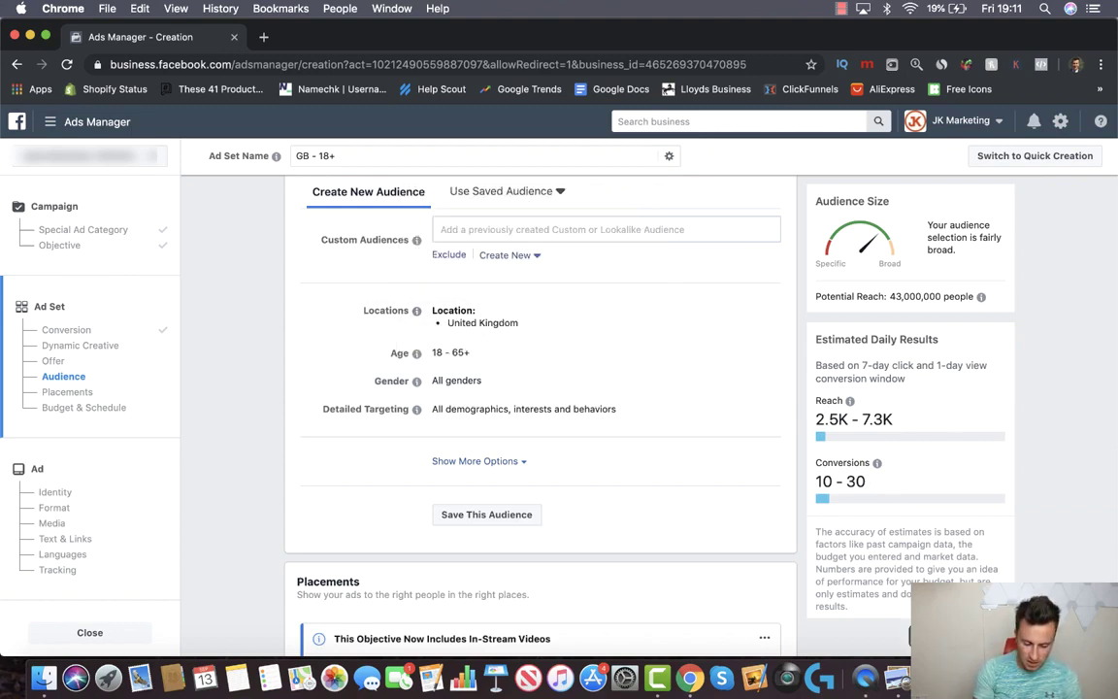
click(956, 677)
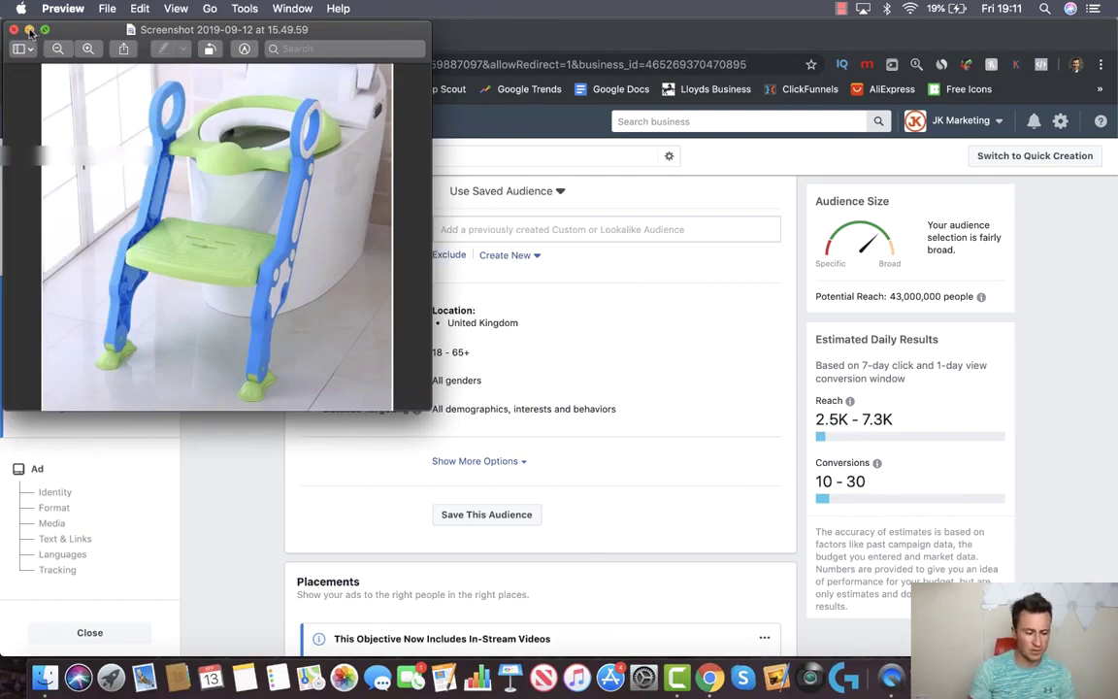
click(30, 30)
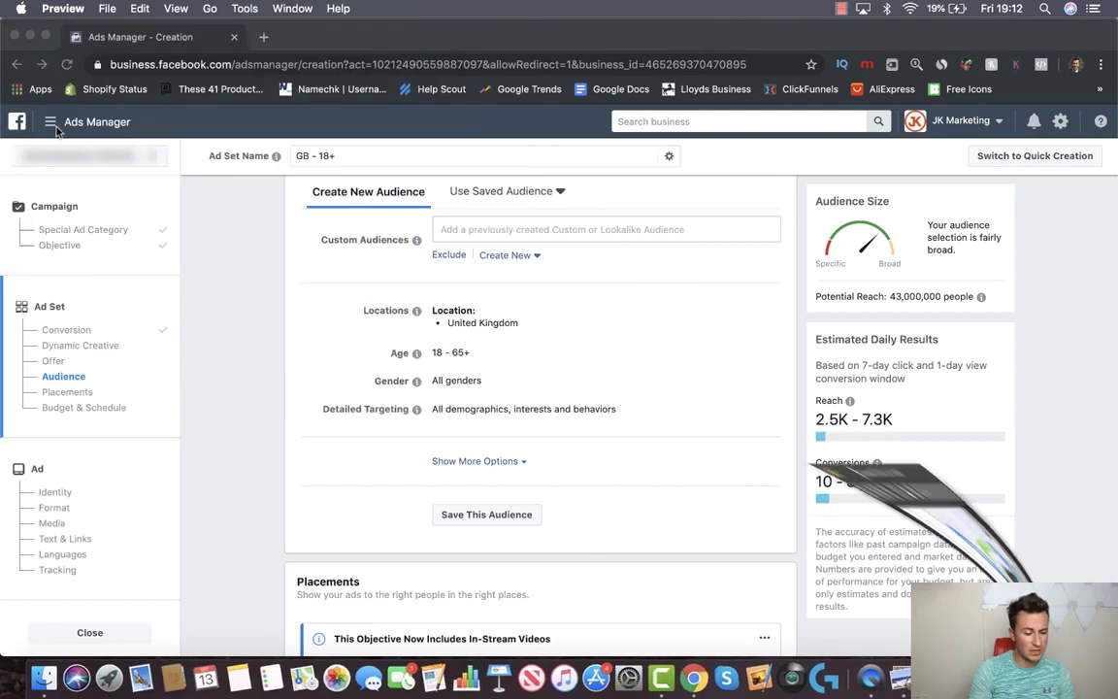
scroll(318, 332, down, 1)
scroll(311, 325, down, 1)
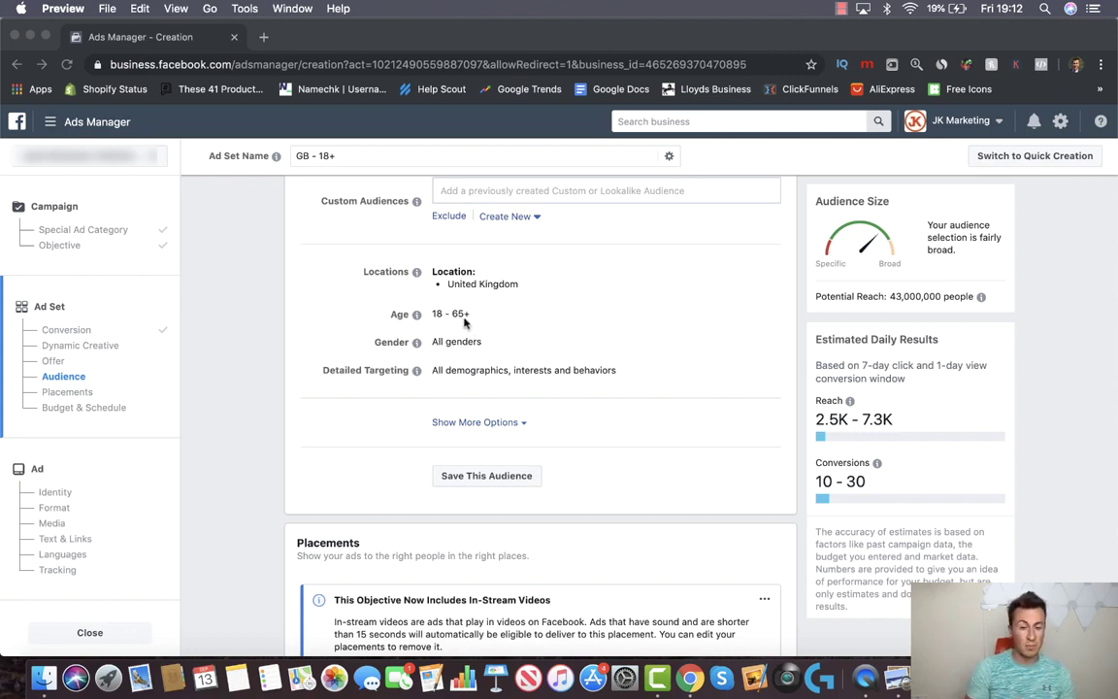
click(309, 282)
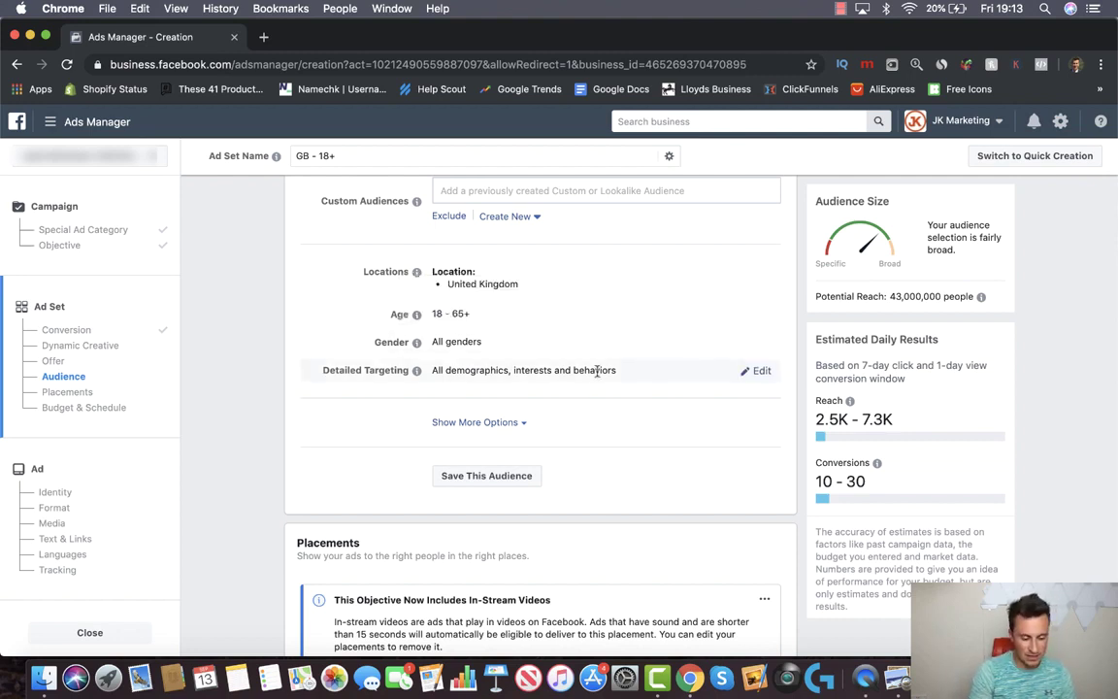
- Open the audience's detailed targeting for editing and browse the categories to Demographics > Parents > All Parents
click(755, 370)
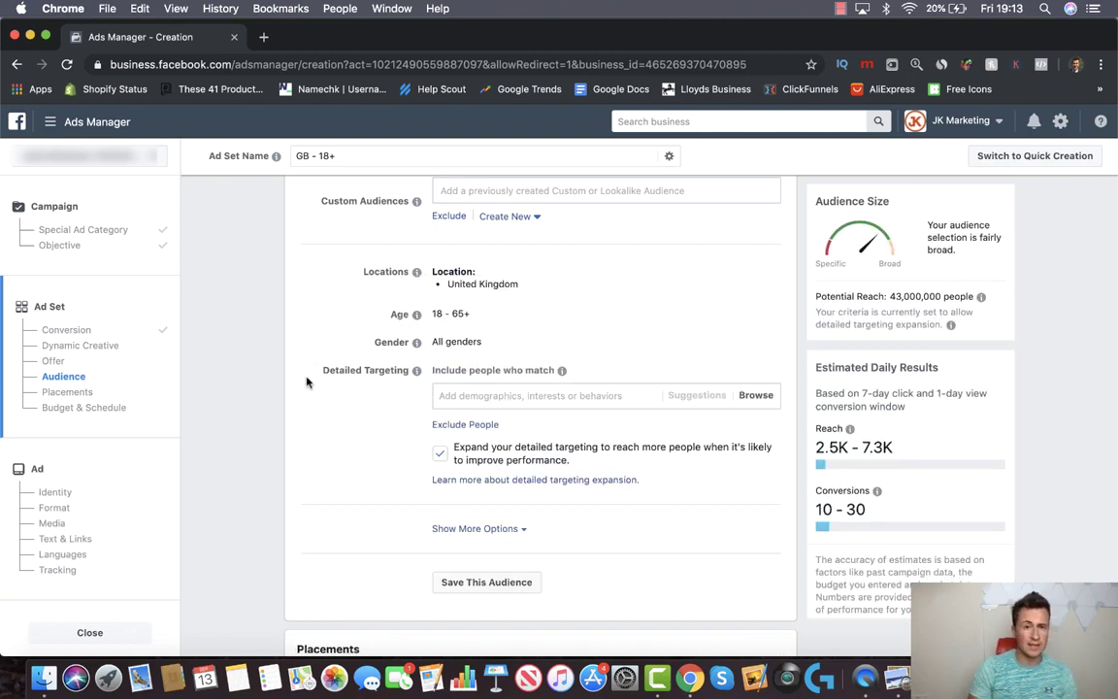
click(577, 395)
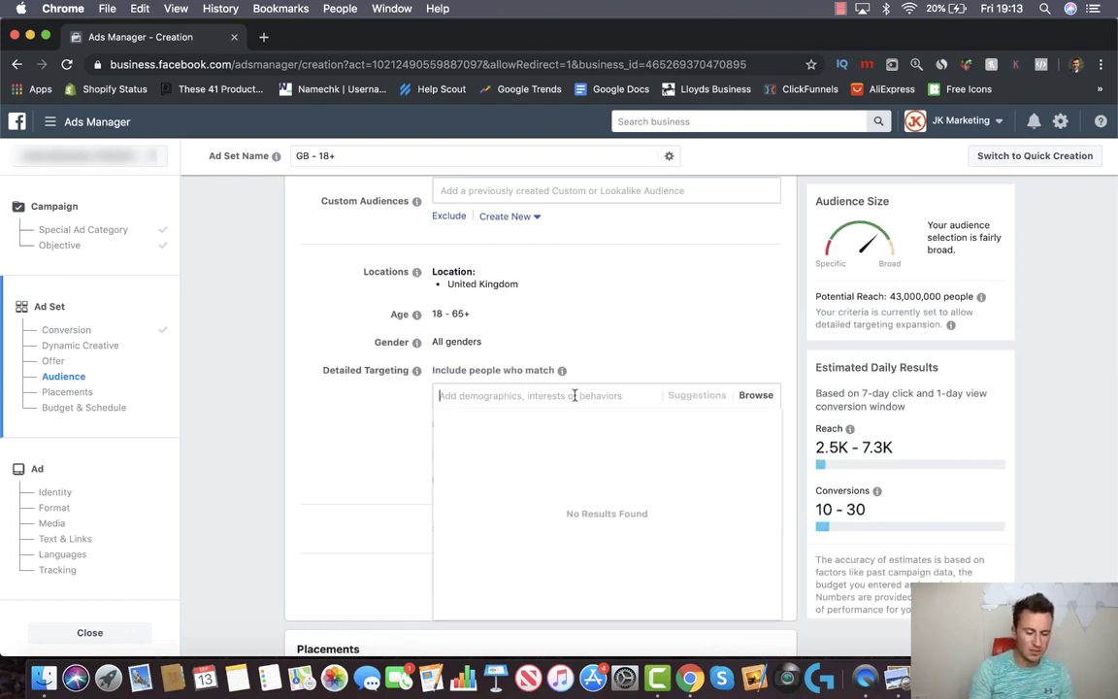
scroll(732, 384, down, 1)
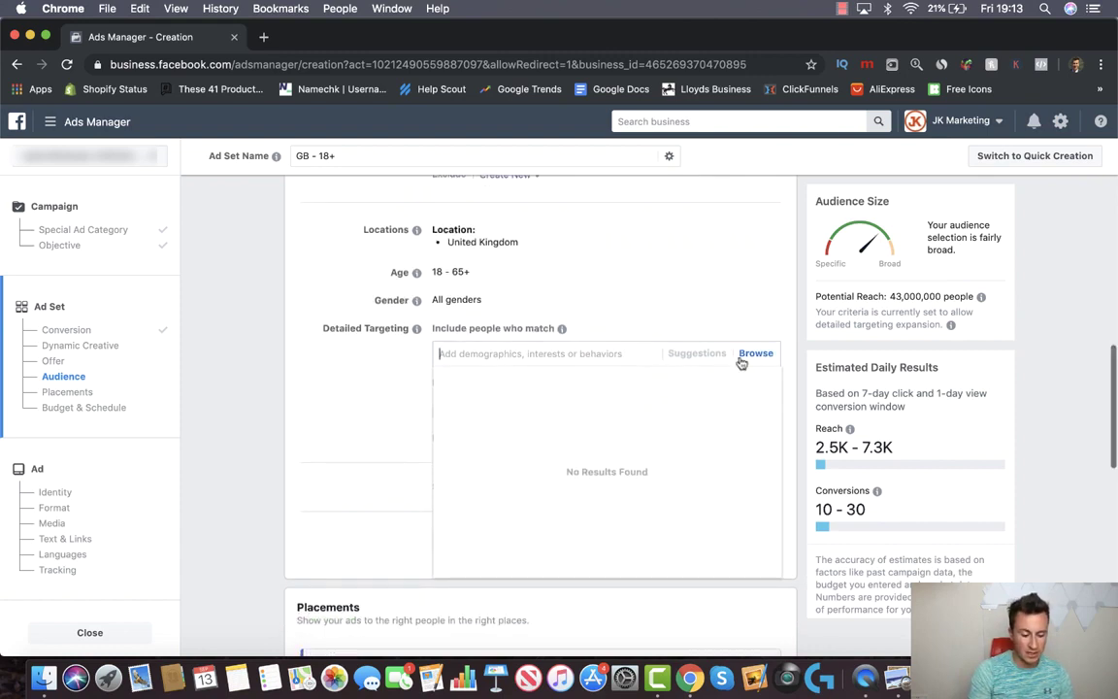
click(754, 355)
click(481, 382)
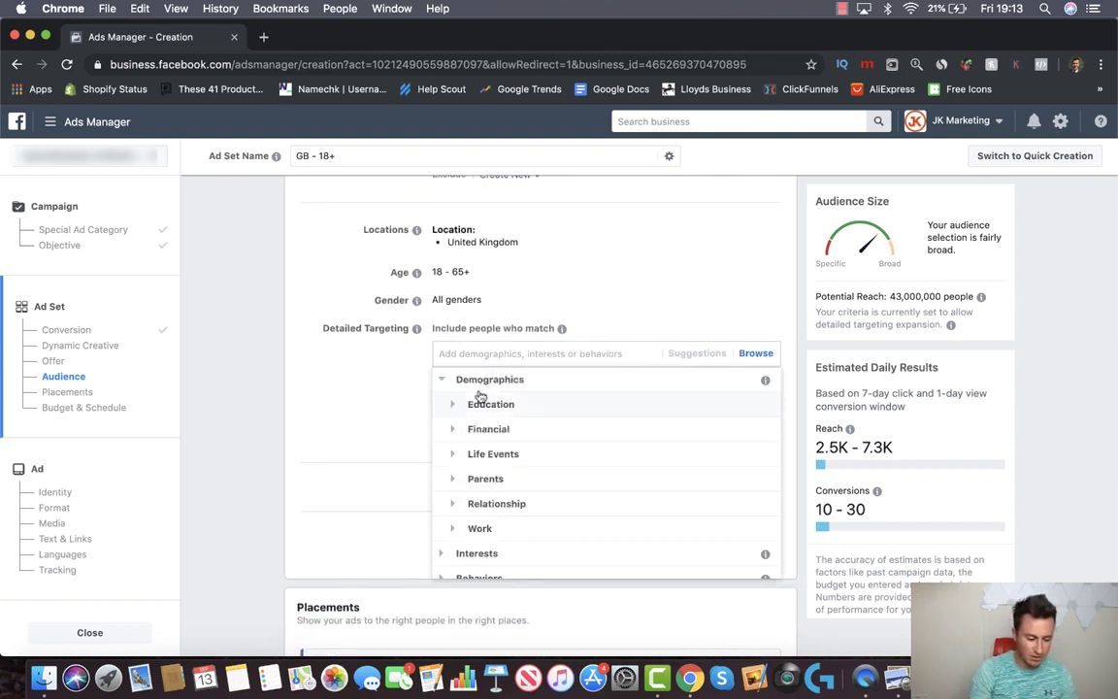
scroll(524, 456, down, 1)
click(486, 466)
scroll(495, 466, down, 1)
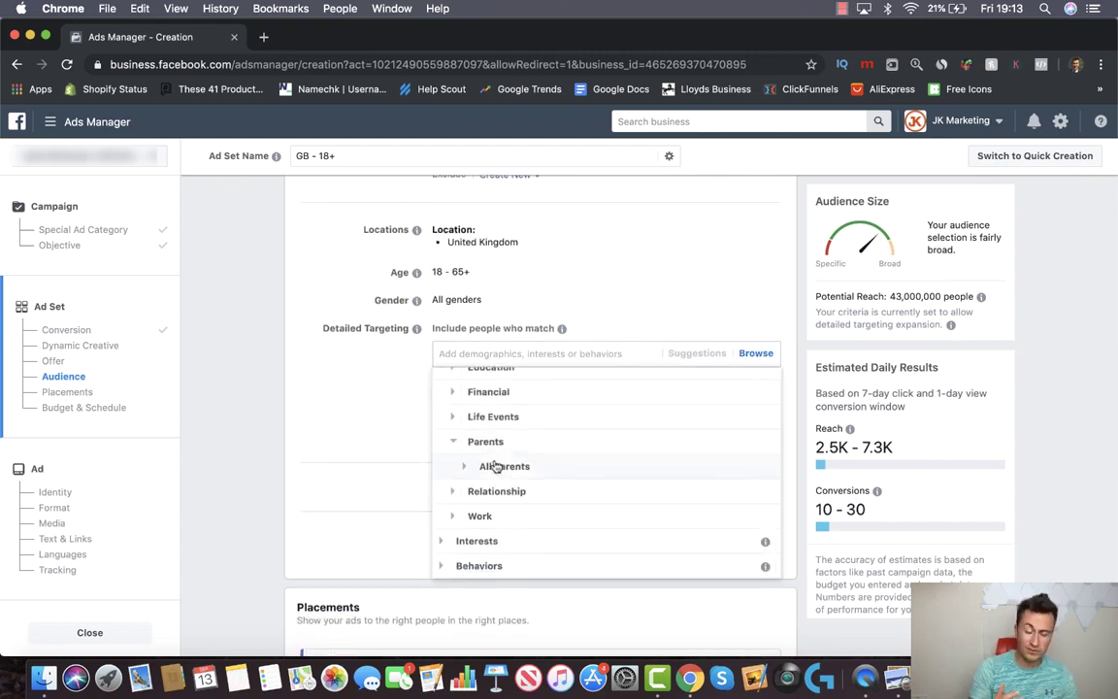
scroll(495, 467, down, 1)
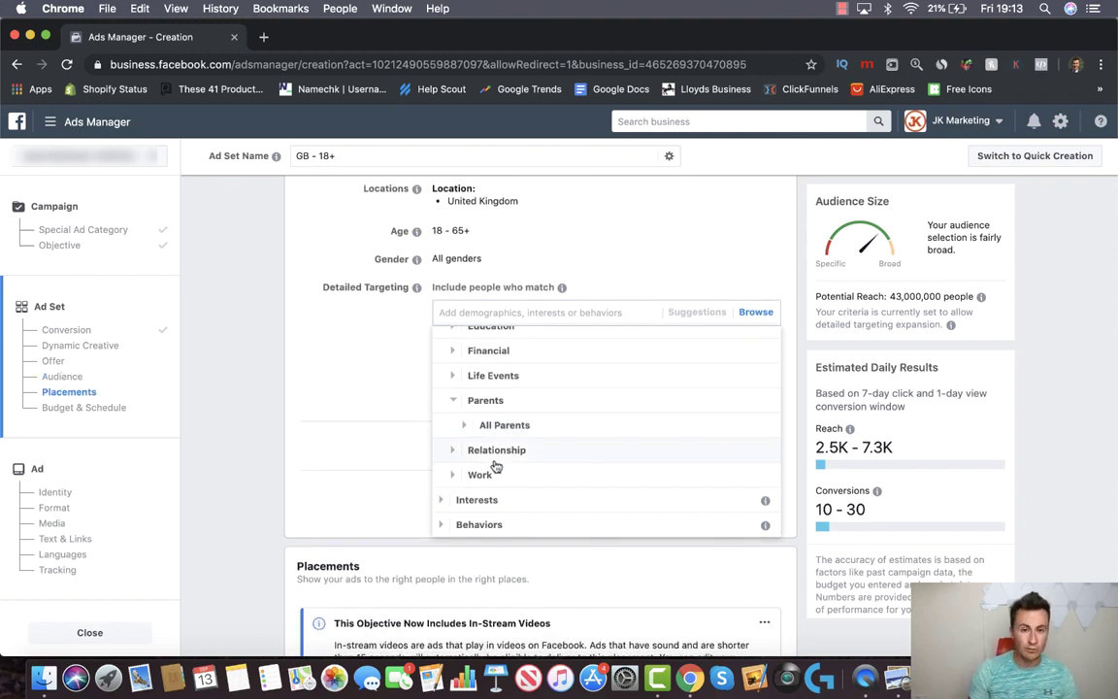
scroll(495, 466, down, 1)
click(490, 406)
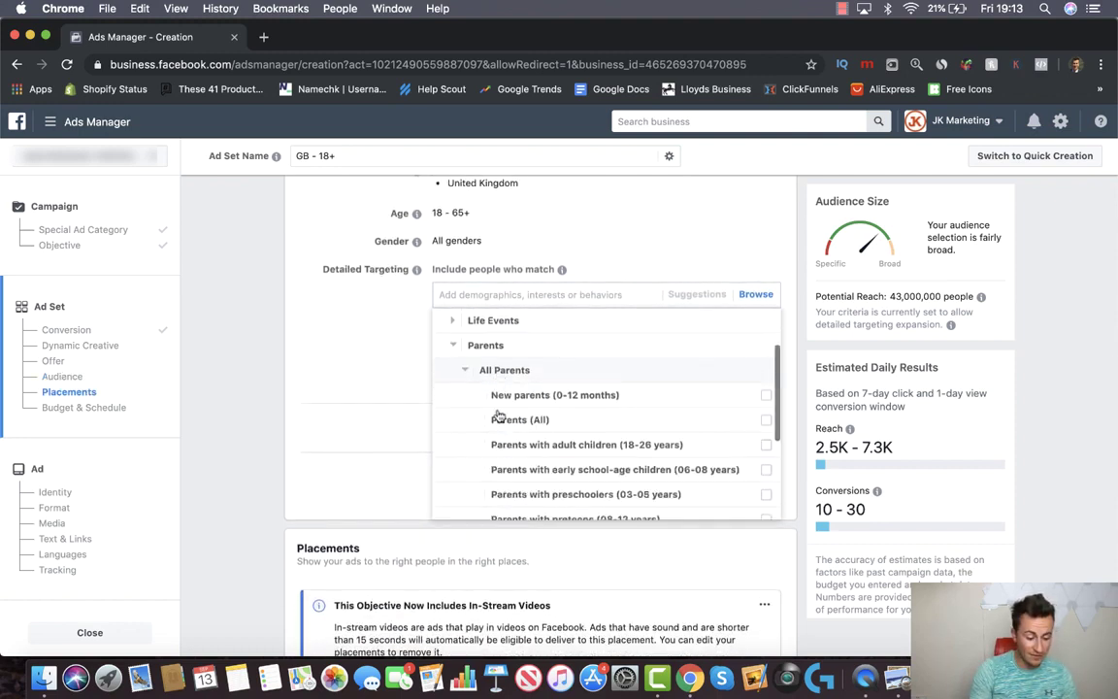
- Add Parents with toddlers (01-02 years) and Parents with preschoolers (03-05 years) to the included detailed targeting
scroll(499, 420, down, 1)
scroll(553, 403, down, 2)
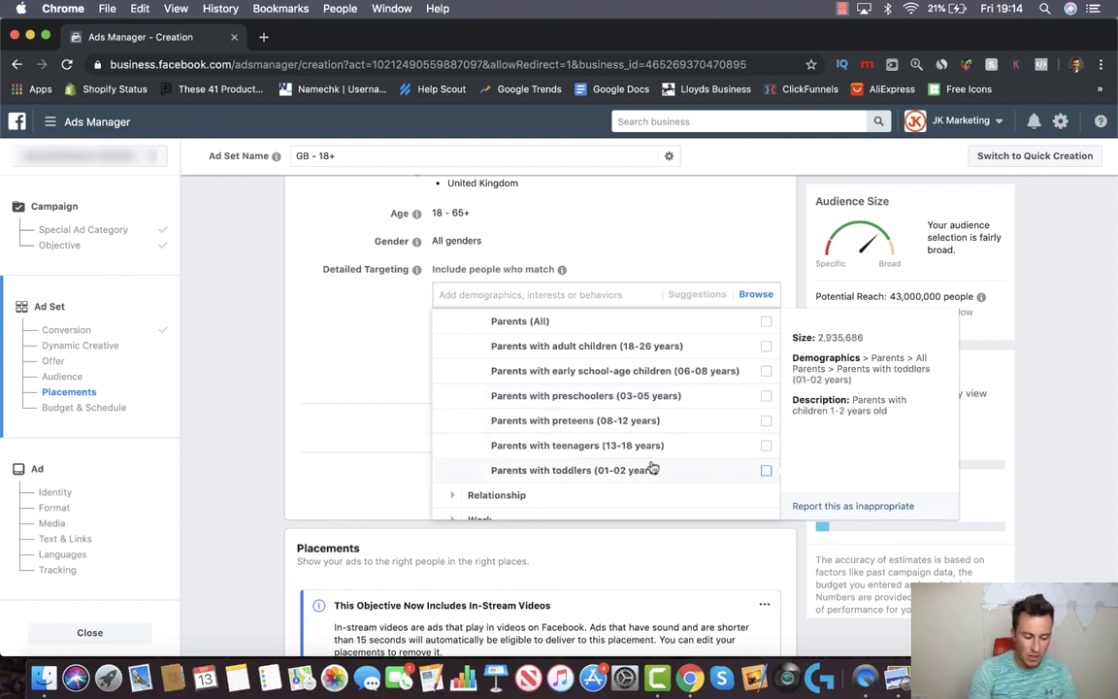
click(767, 473)
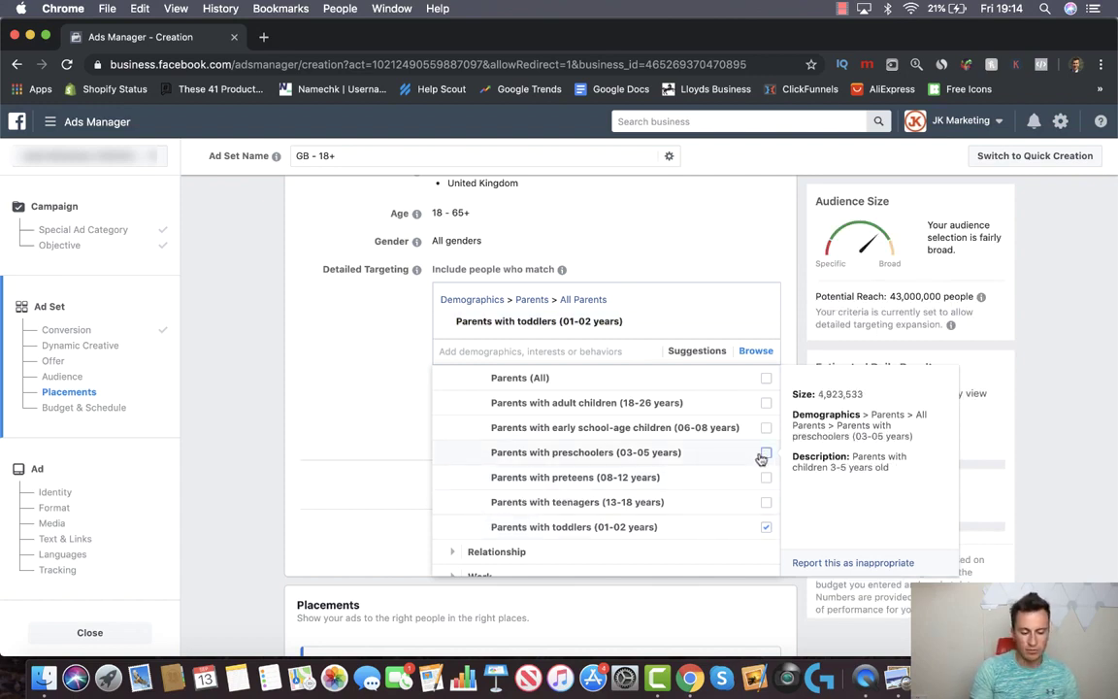
click(766, 453)
click(342, 386)
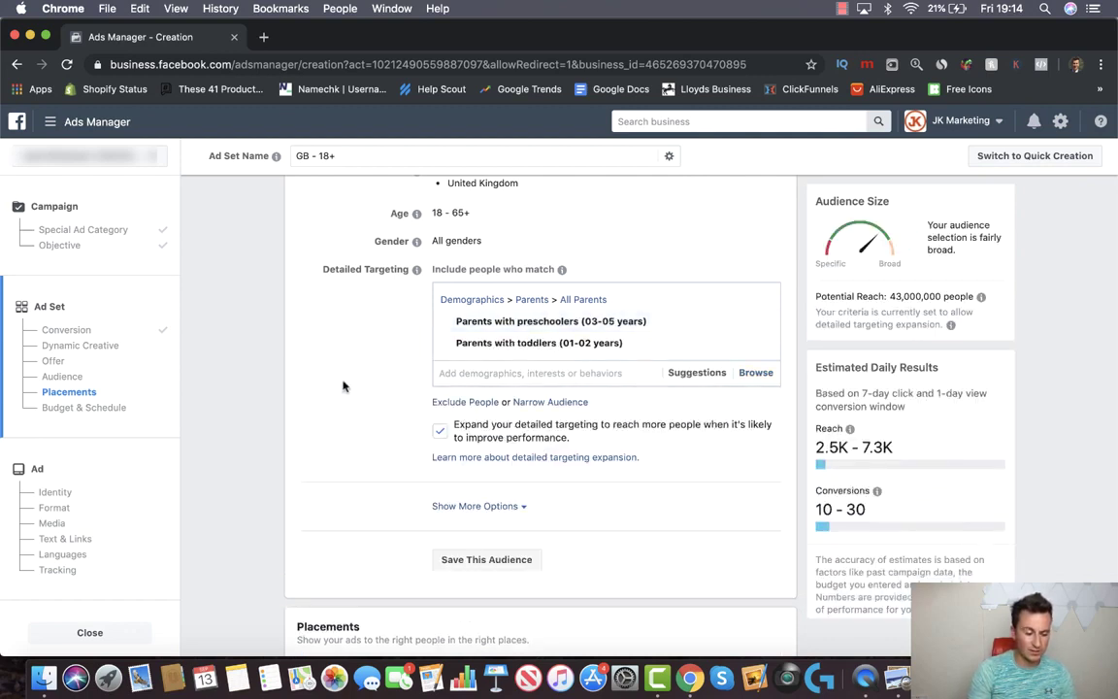
- Review the audience's parent targeting and turn off the expansion of detailed targeting
scroll(320, 378, up, 5)
scroll(299, 371, down, 2)
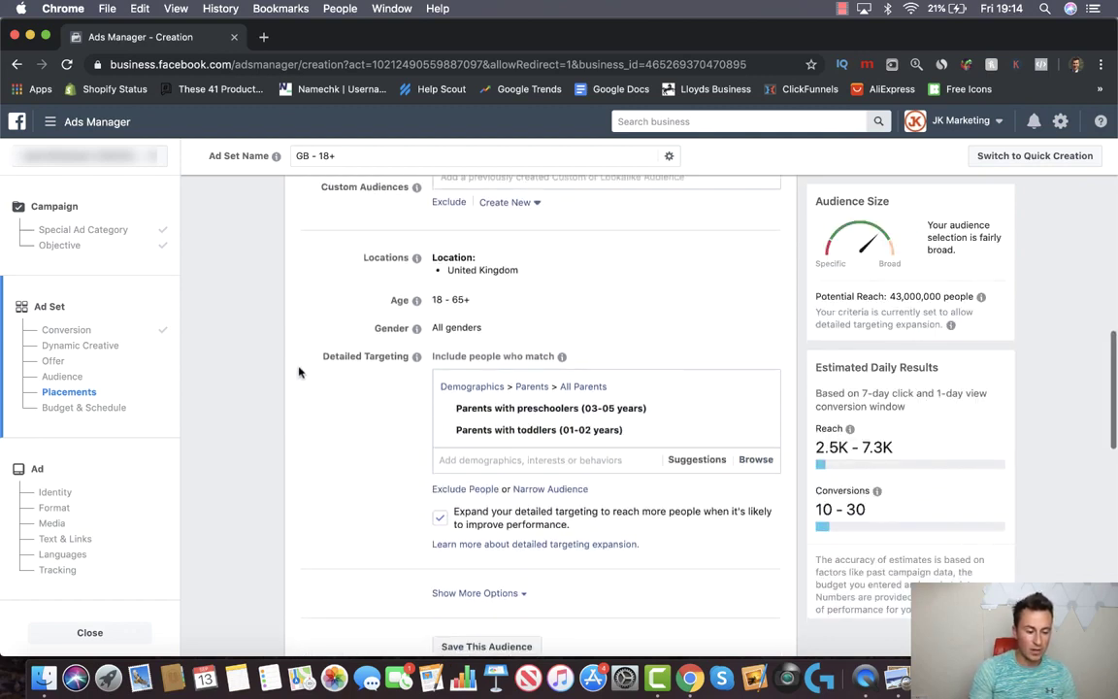
scroll(299, 372, up, 1)
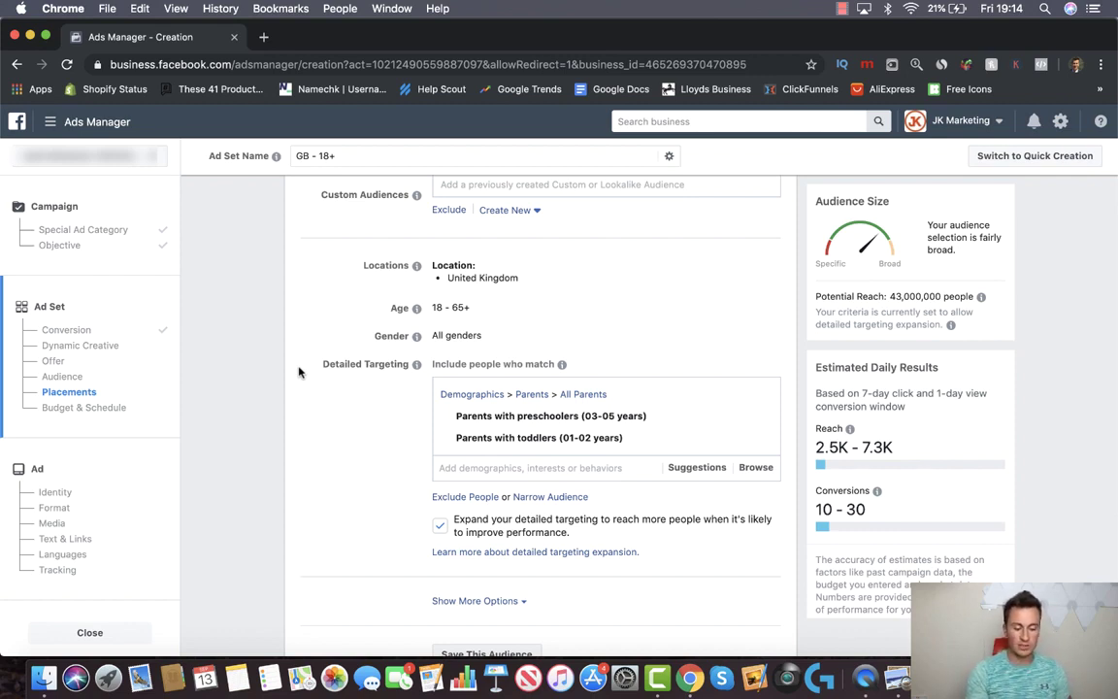
mouse_move(599, 424)
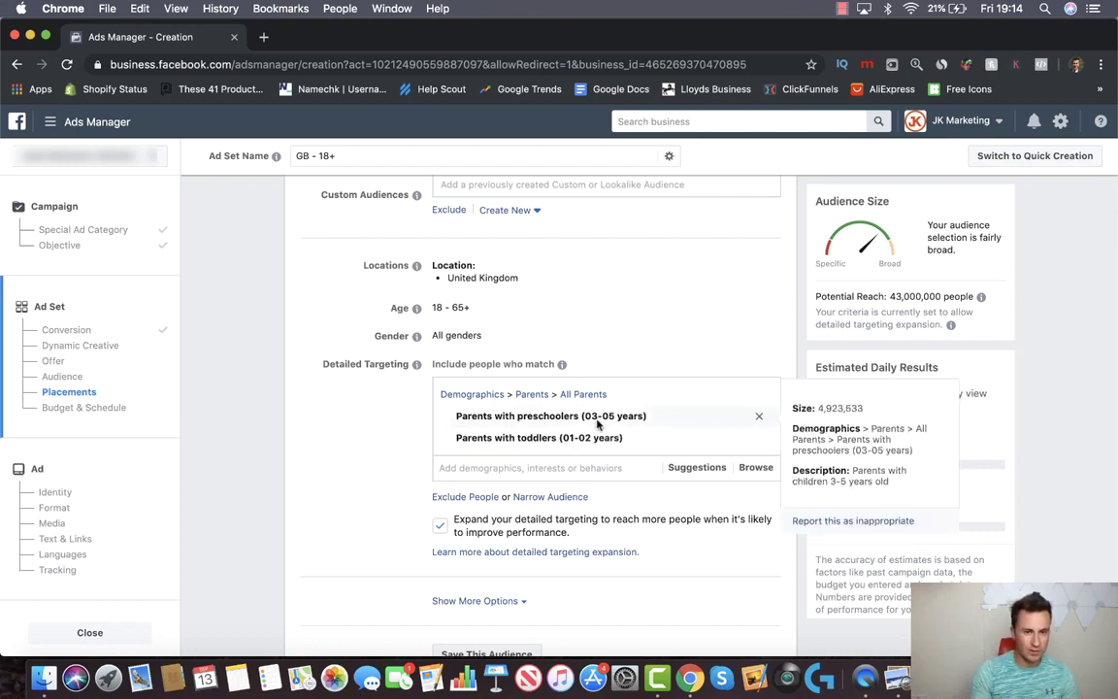
scroll(295, 367, down, 1)
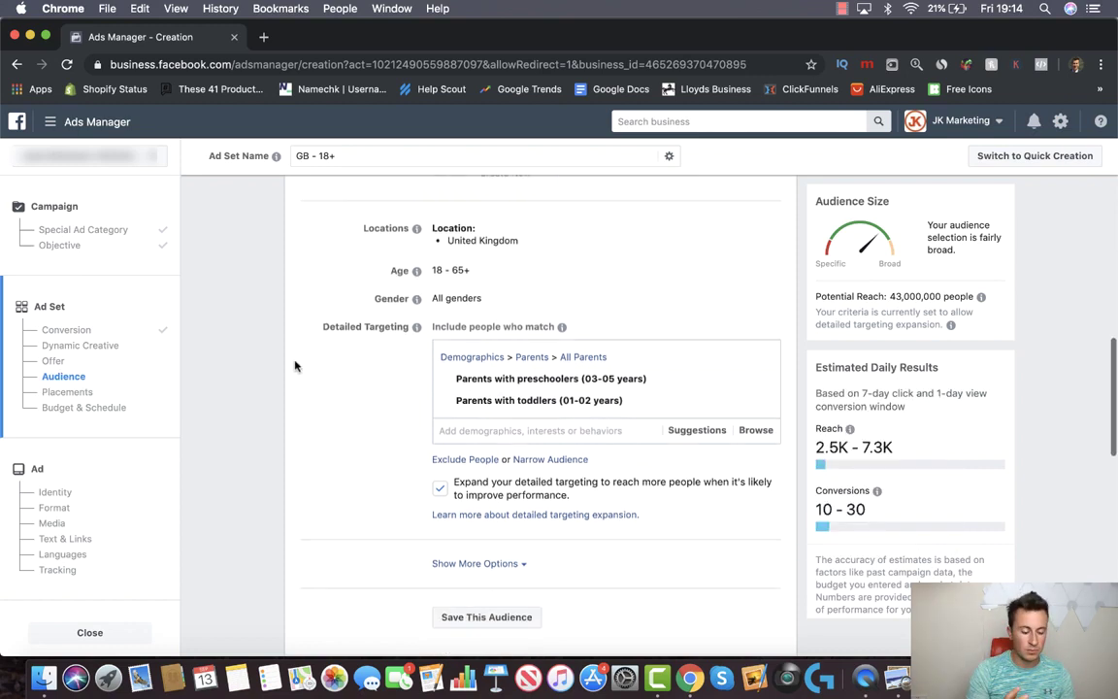
scroll(325, 451, down, 2)
scroll(301, 422, down, 2)
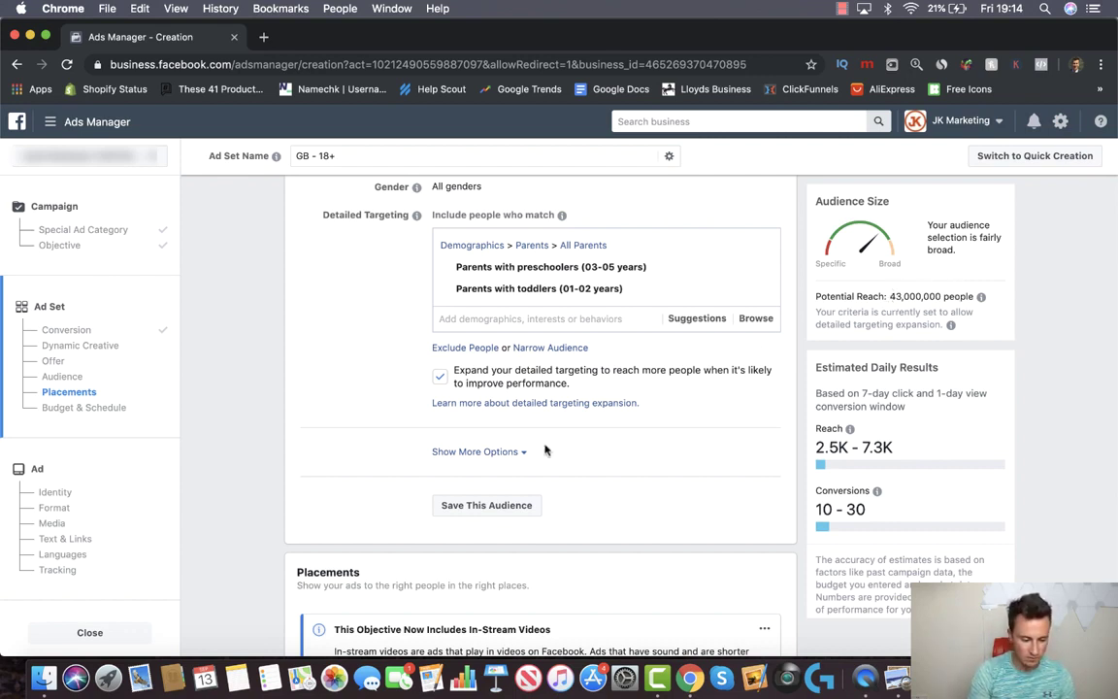
click(439, 378)
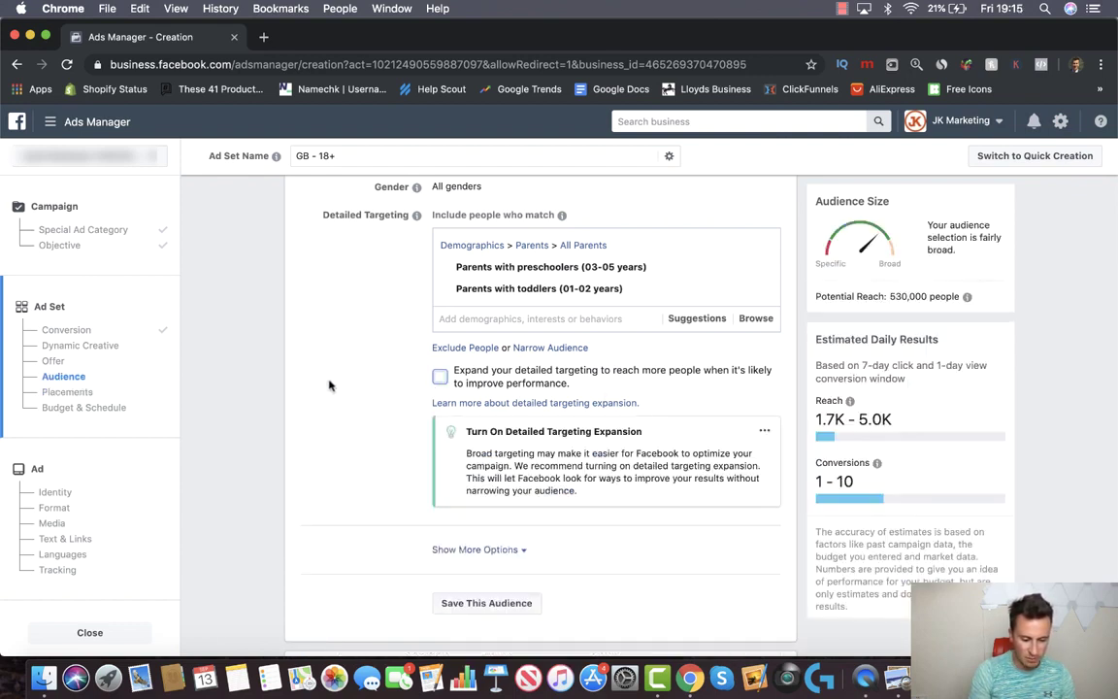